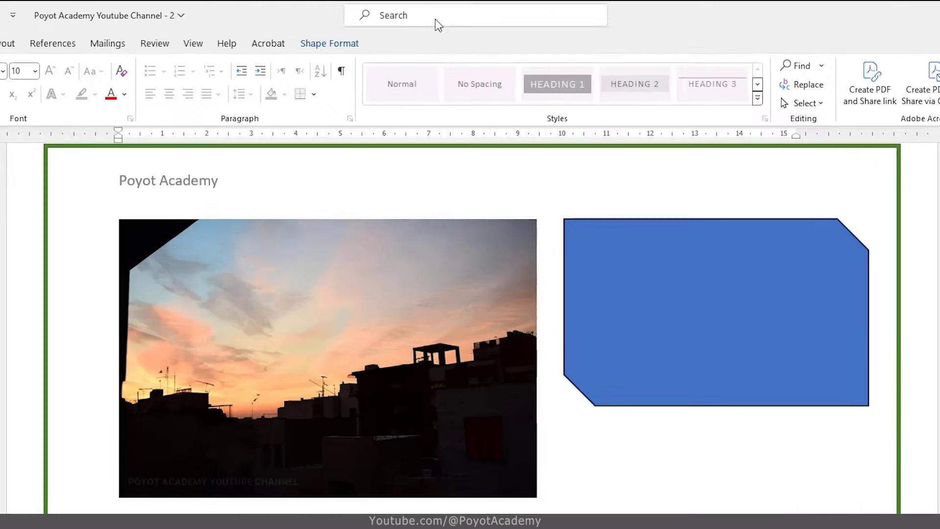
Step: Select the sunset photo and show its Picture Format sharpen/soften and brightness/contrast presets
click(435, 19)
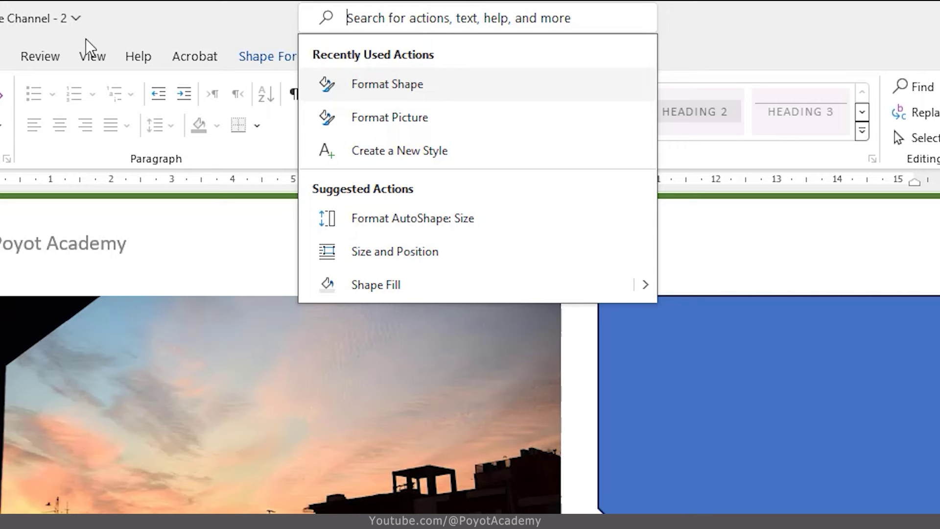
click(151, 19)
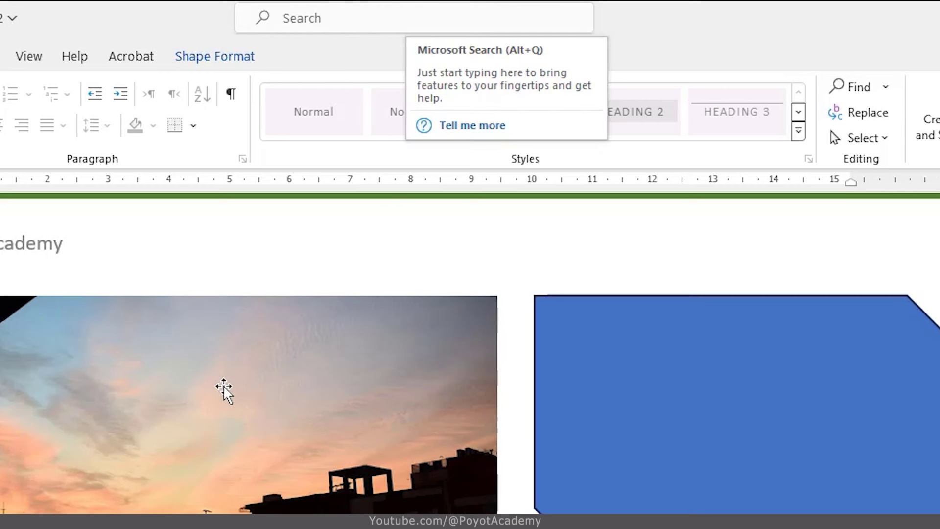
click(246, 438)
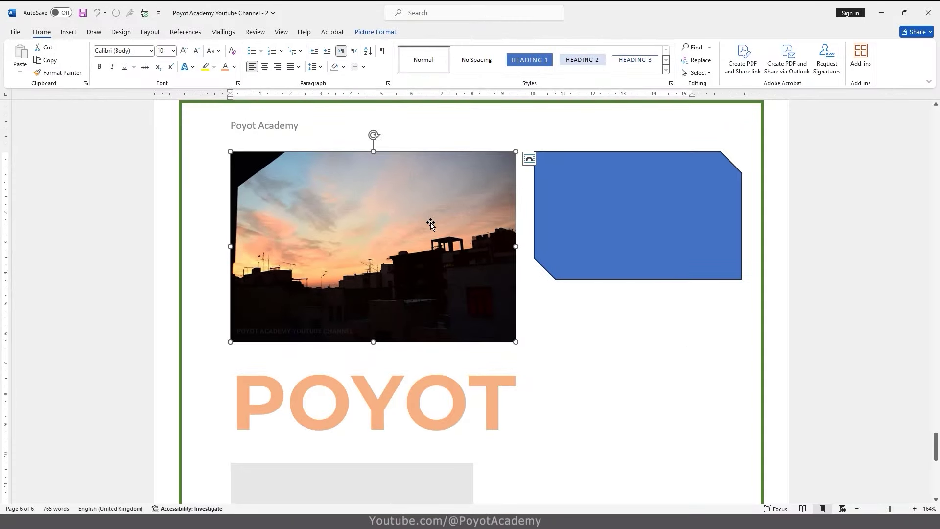
click(375, 33)
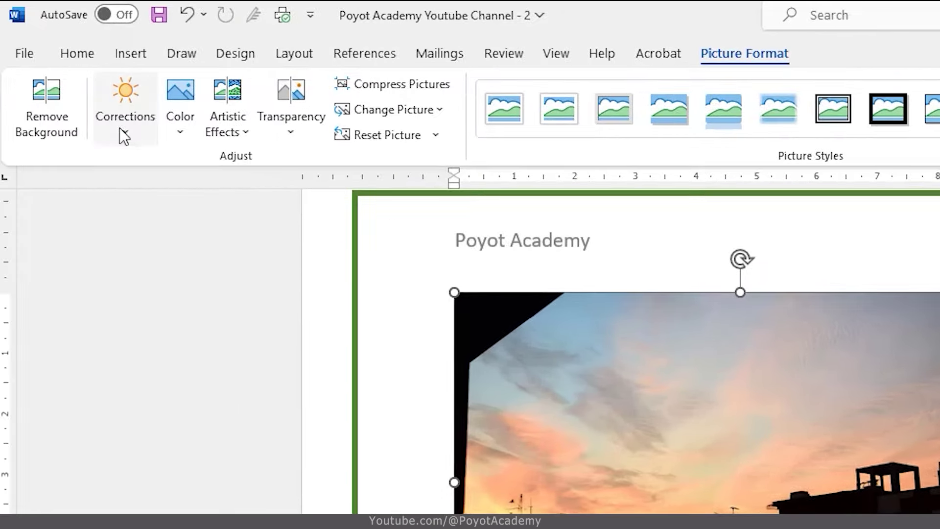
click(125, 133)
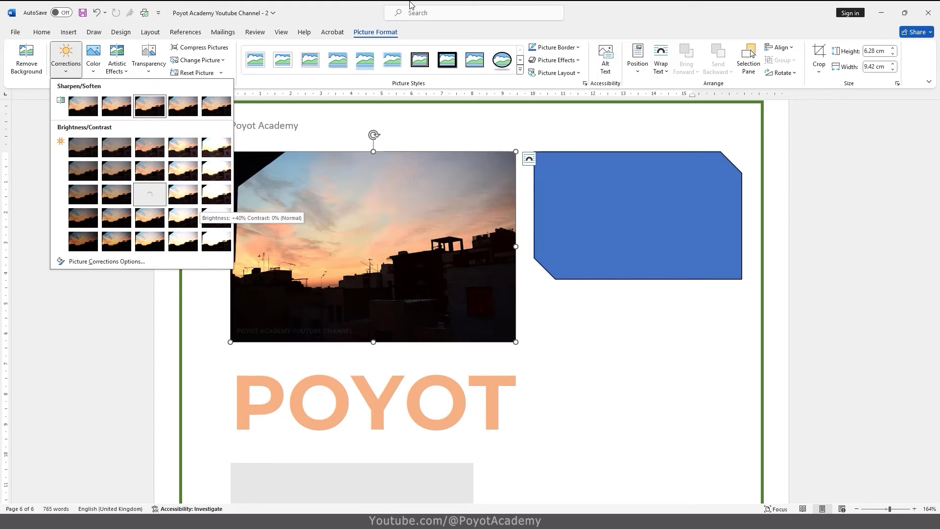
click(595, 19)
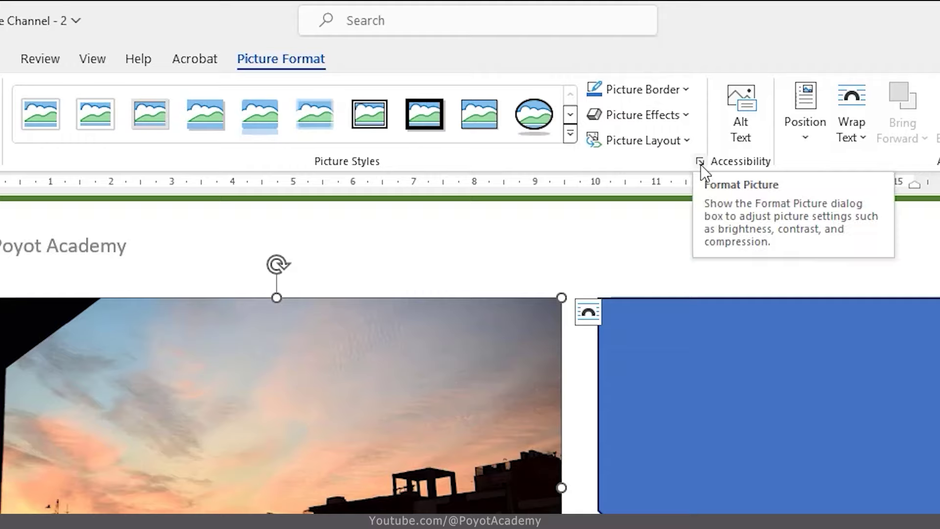
click(700, 162)
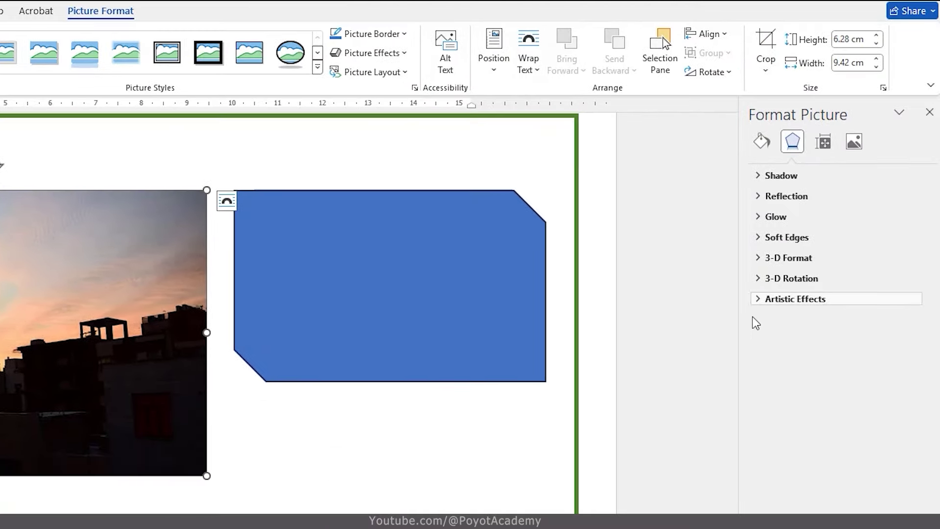
Step: Run 'format shape' from Search to open the Format Shape pane for the blue snipped-corner shape
click(929, 112)
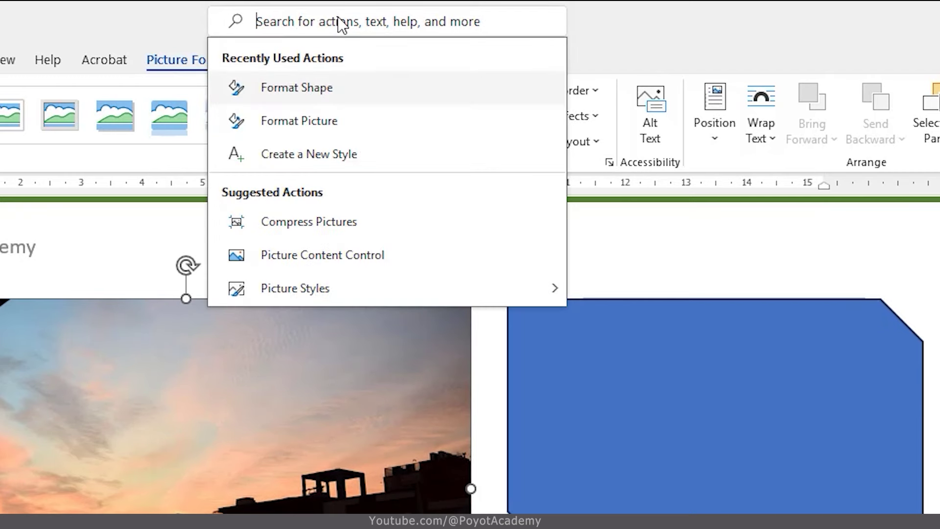
text(format shape)
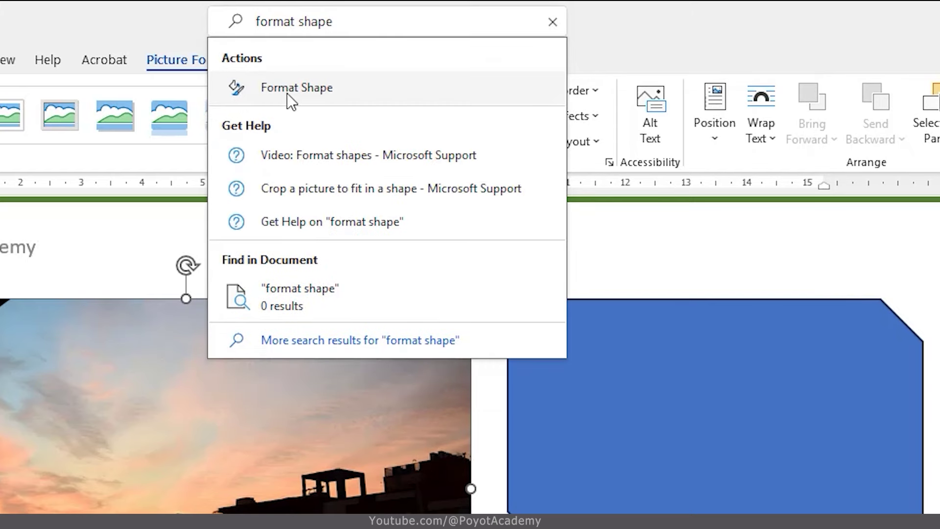
click(288, 92)
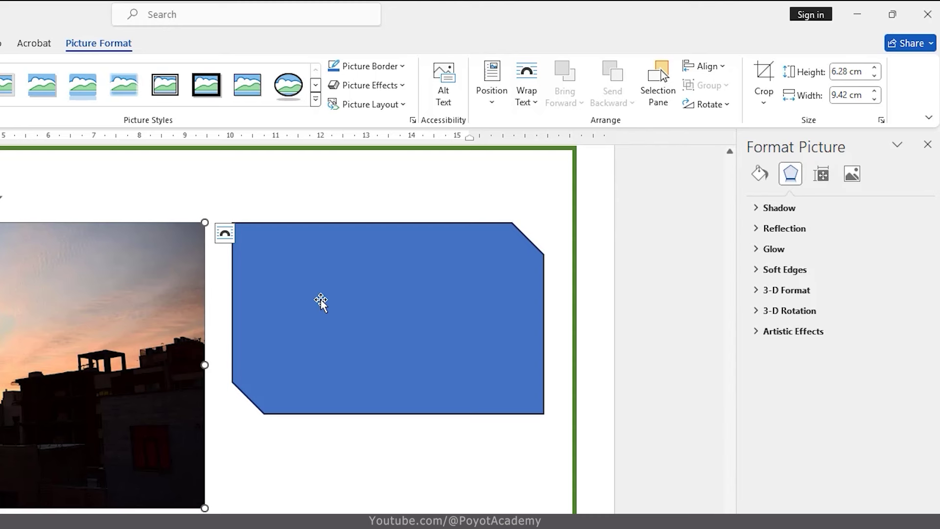
click(469, 302)
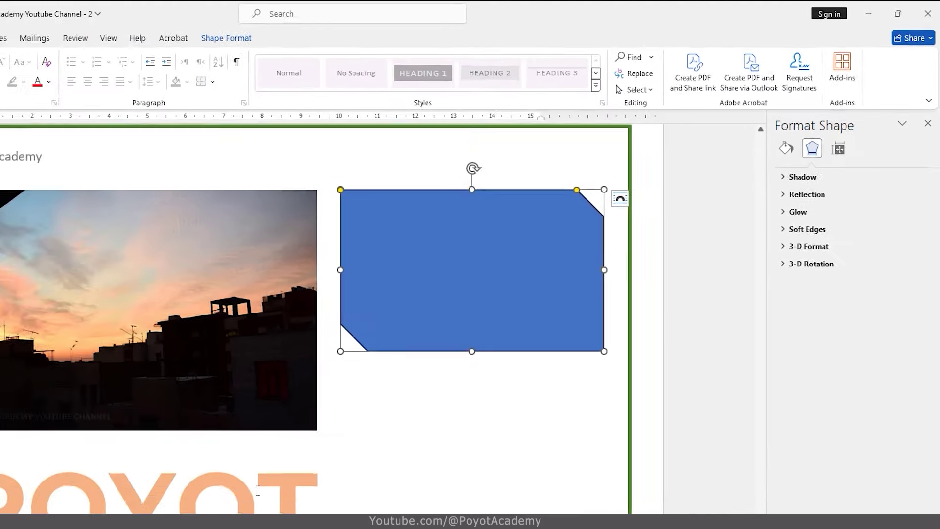
Step: Select the blue snipped-corner shape and show its Fill & Line settings in Format Shape
click(258, 490)
click(363, 488)
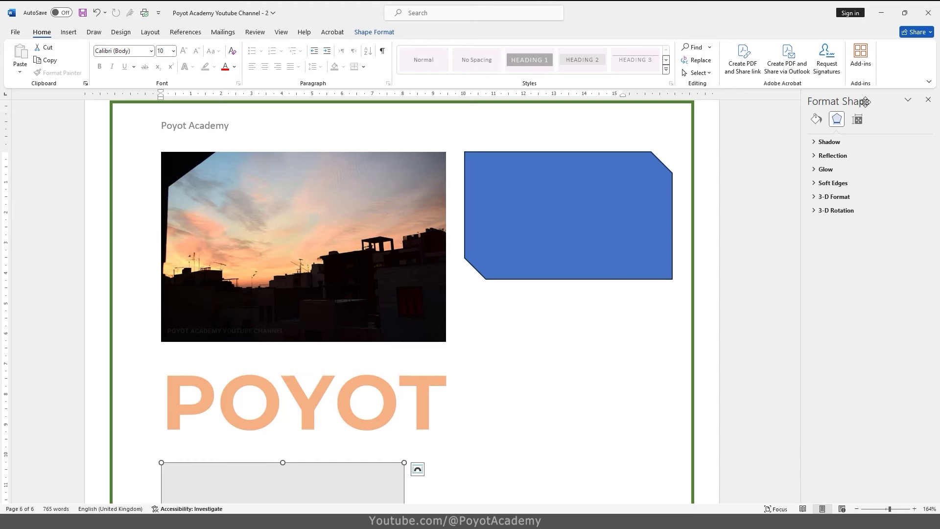
click(323, 247)
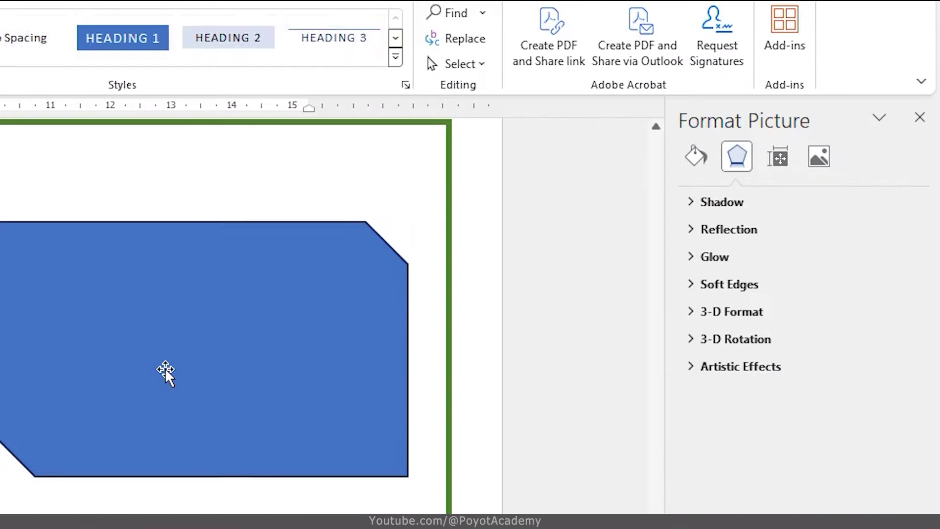
click(641, 228)
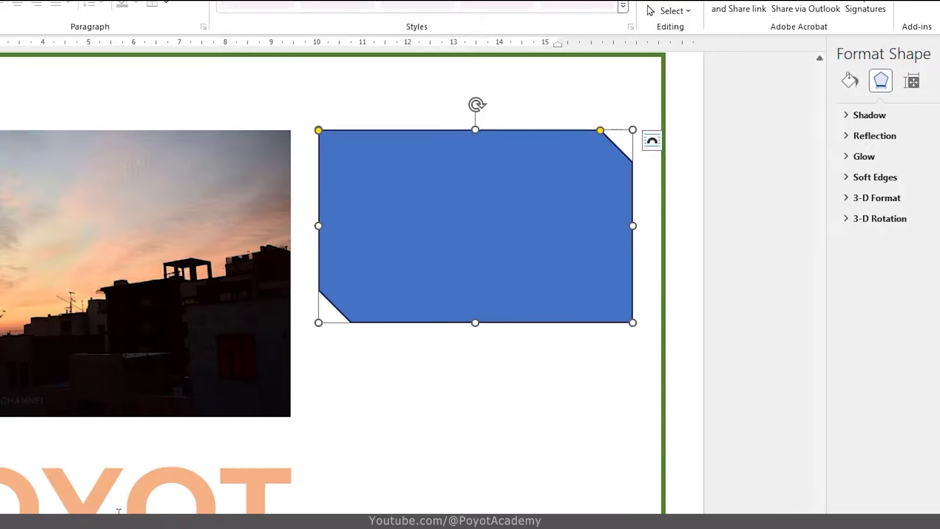
click(119, 511)
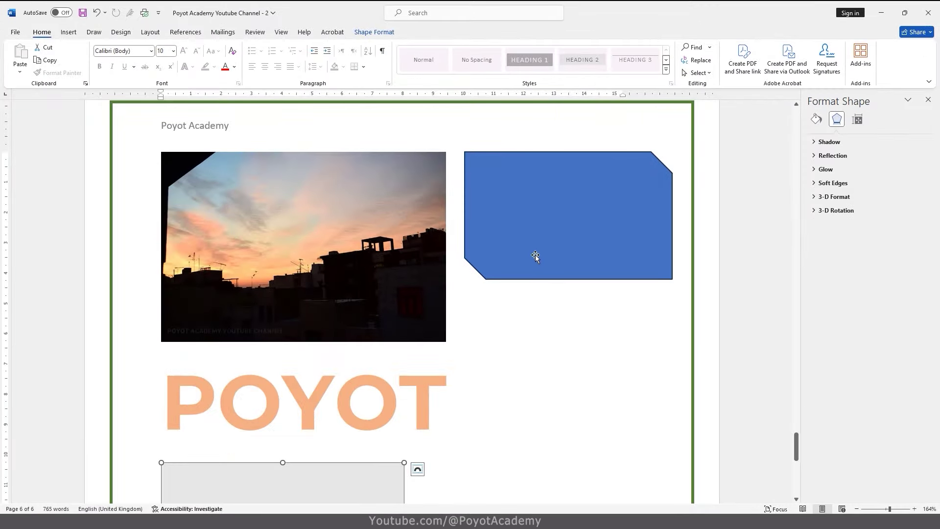
click(564, 221)
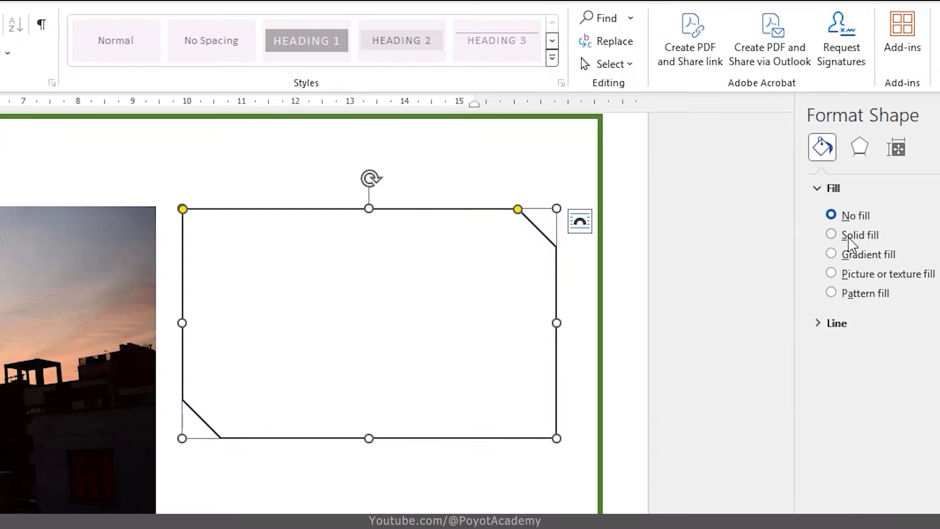
click(851, 236)
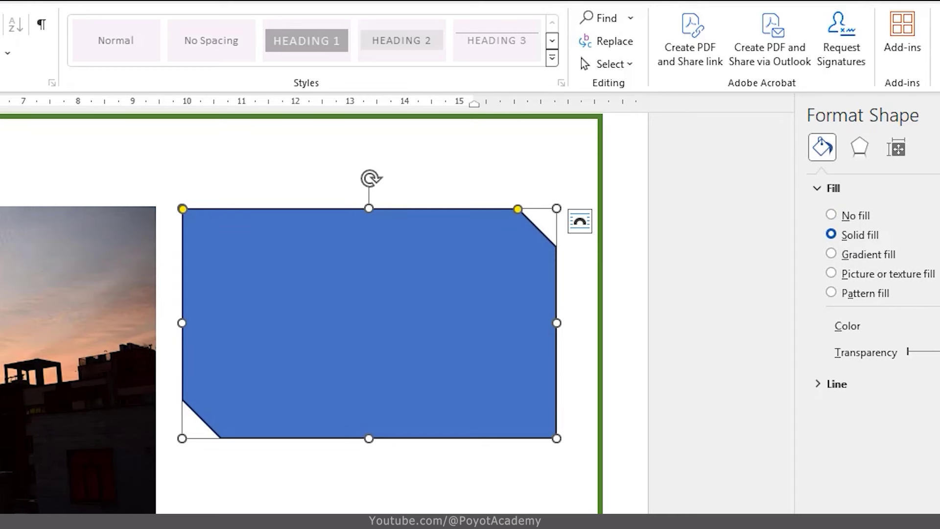
Step: Fill the snipped-corner shape light gold and move it left over the sunset photo
click(891, 324)
click(895, 444)
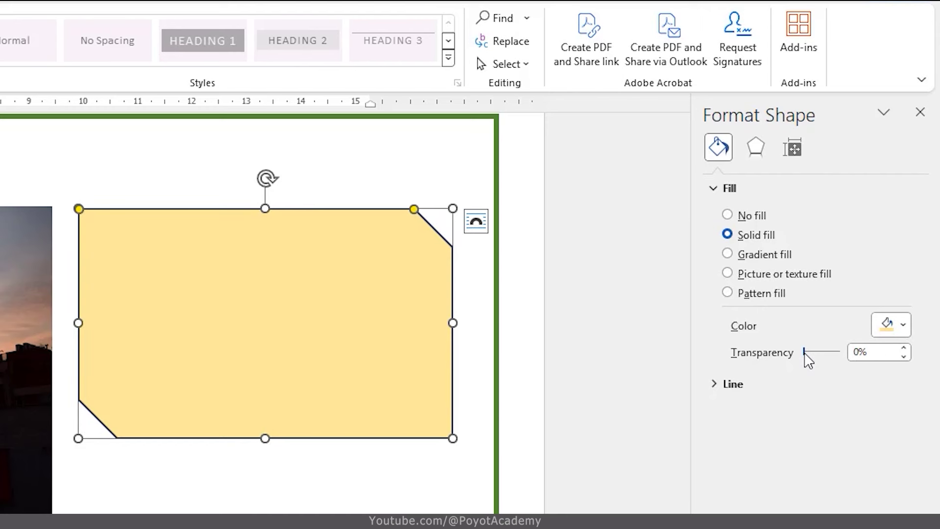
drag(342, 209, 189, 187)
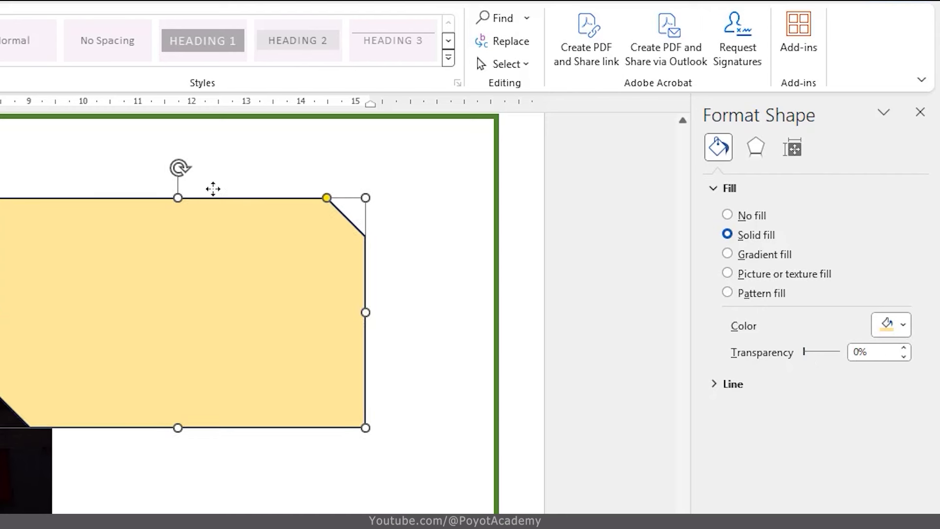
Step: Test the fill transparency, expand and collapse Line, then switch to a gradient fill
drag(804, 352, 868, 369)
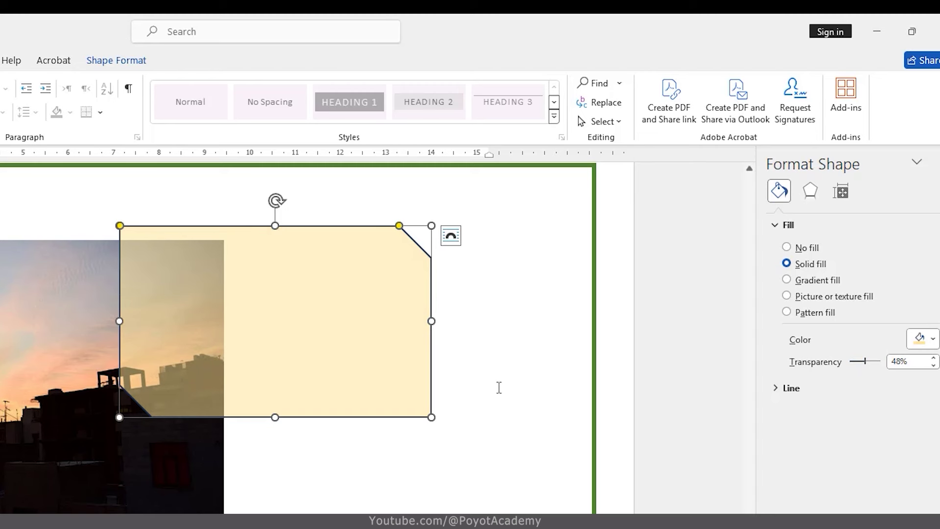
mouse_move(866, 363)
mouse_down()
mouse_move(883, 364)
mouse_move(850, 364)
mouse_up()
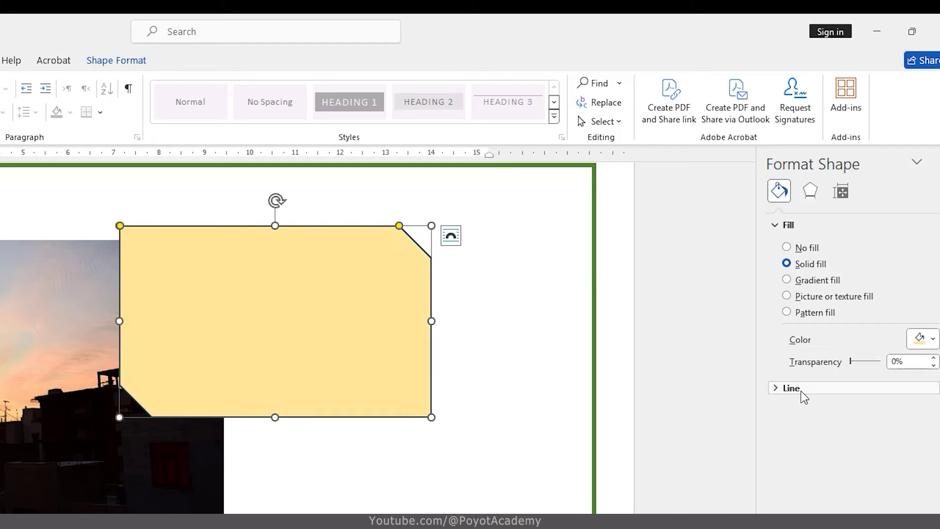
click(775, 388)
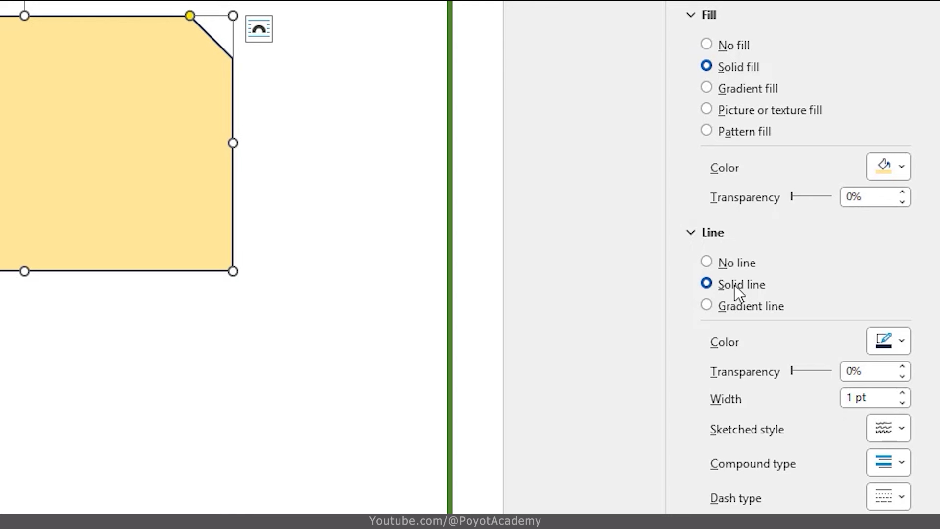
click(688, 232)
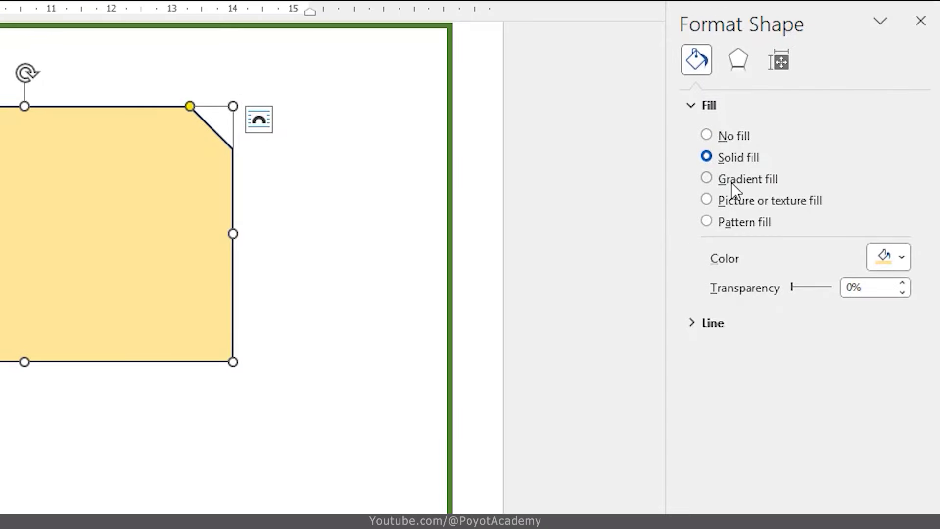
click(745, 180)
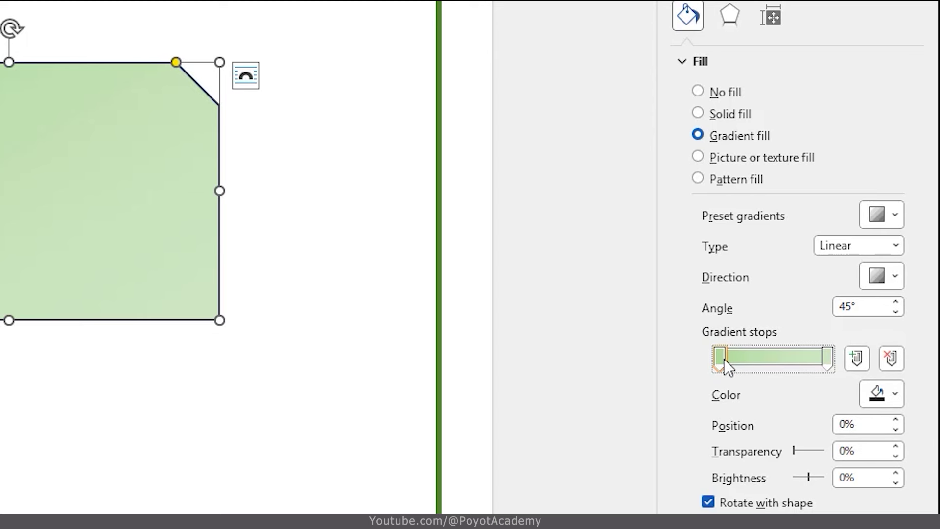
Step: Make the gradient's first stop orange and its last stop light gold
click(895, 393)
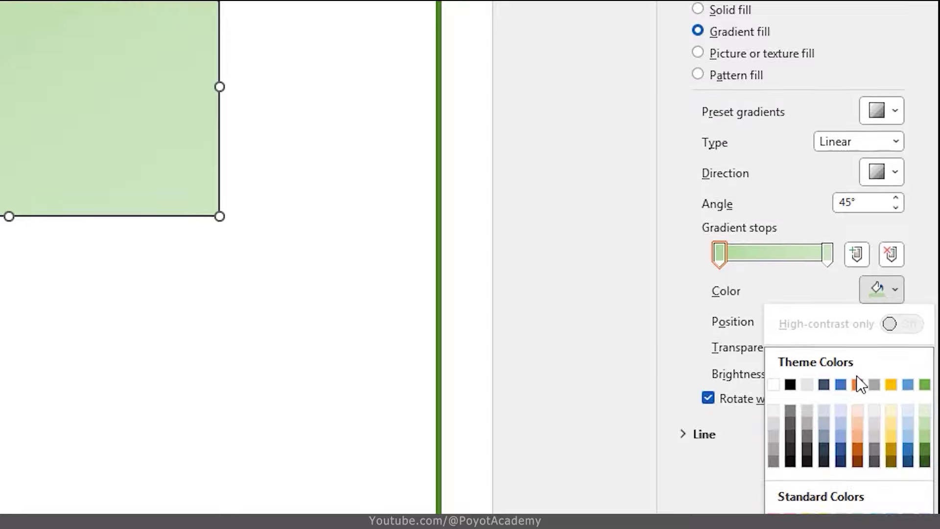
click(859, 385)
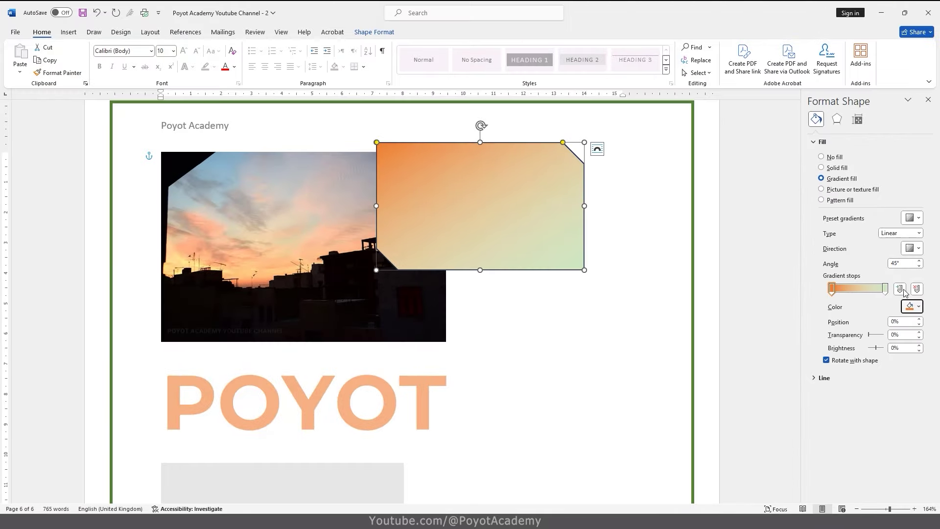
click(886, 289)
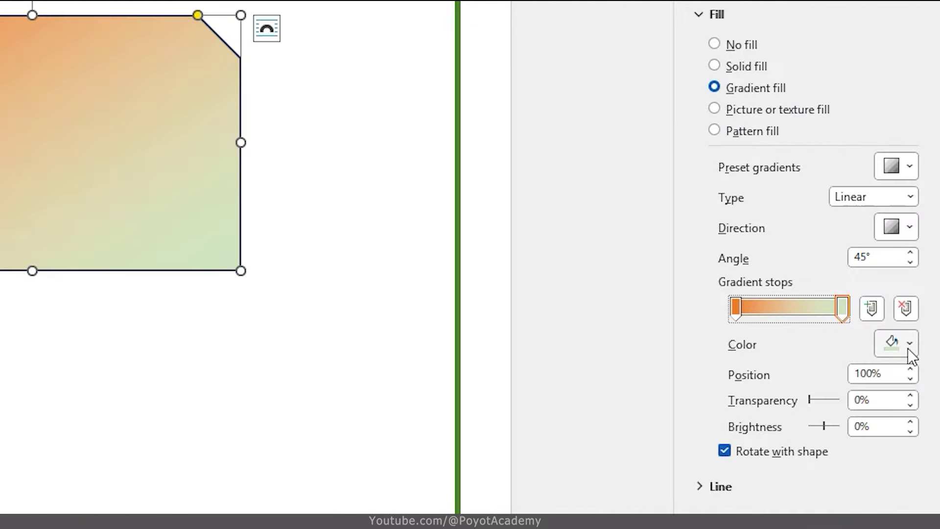
click(918, 307)
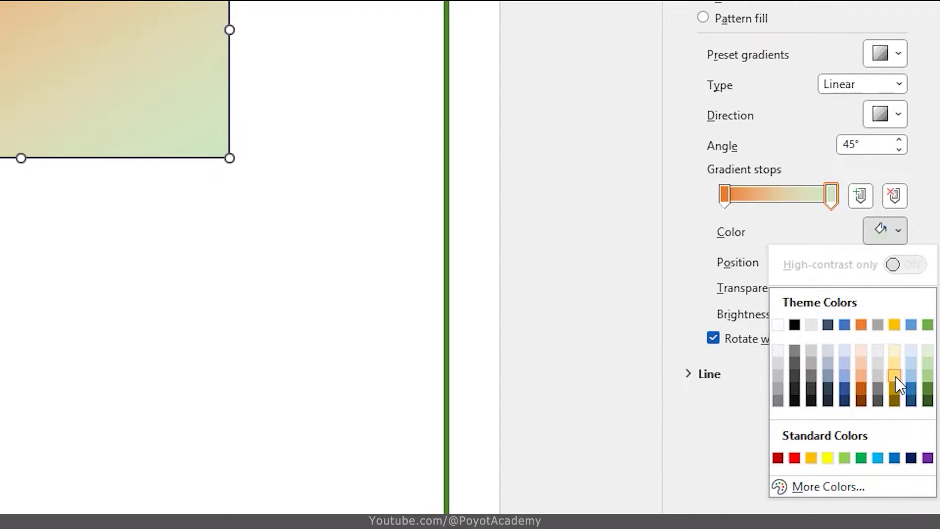
click(906, 488)
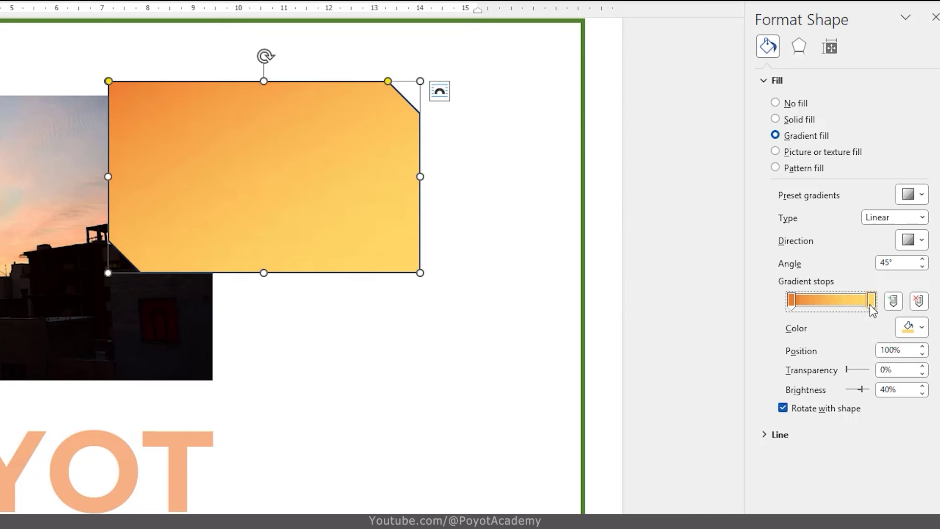
Step: Drag the gradient stops back and forth to adjust the orange-to-gold spread
drag(870, 306, 828, 304)
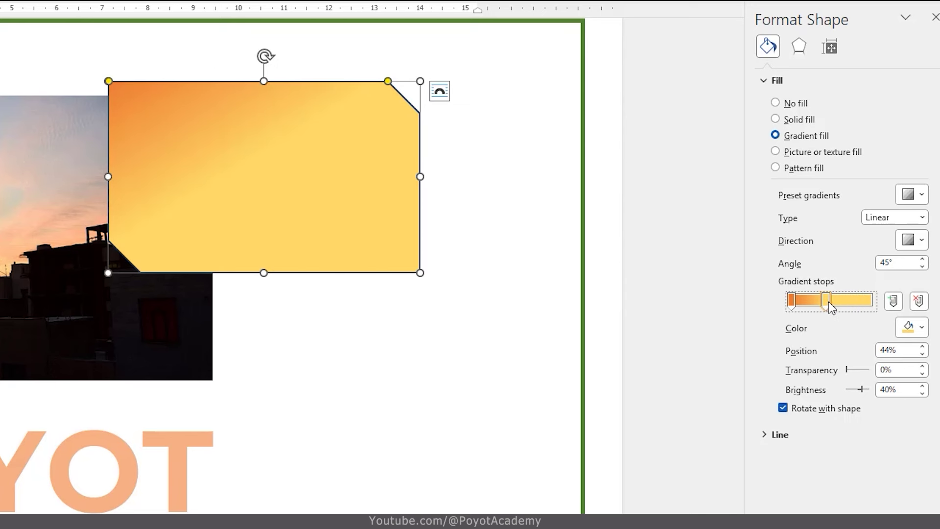
drag(828, 304, 825, 304)
drag(825, 304, 809, 299)
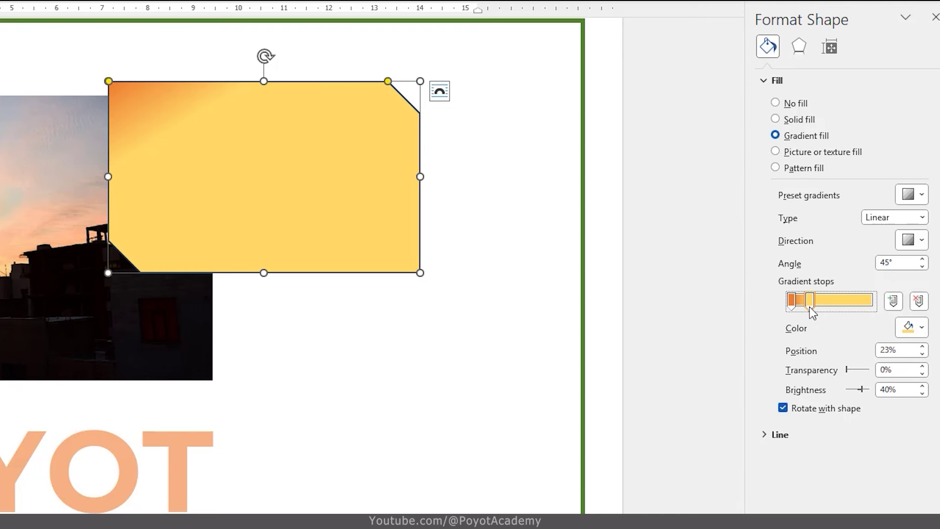
mouse_move(809, 306)
mouse_down()
mouse_move(860, 299)
mouse_move(842, 300)
mouse_move(863, 307)
mouse_up()
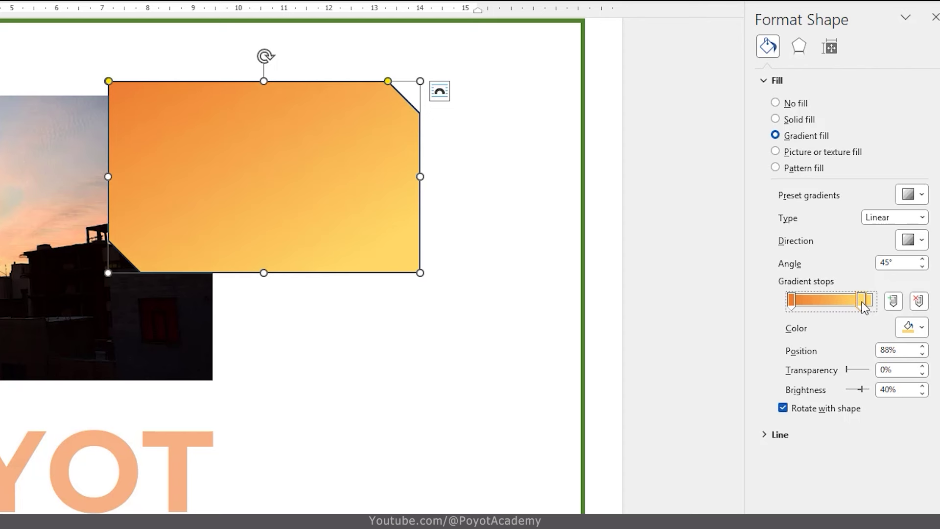
mouse_move(860, 302)
mouse_down()
mouse_move(864, 309)
mouse_move(832, 304)
mouse_up()
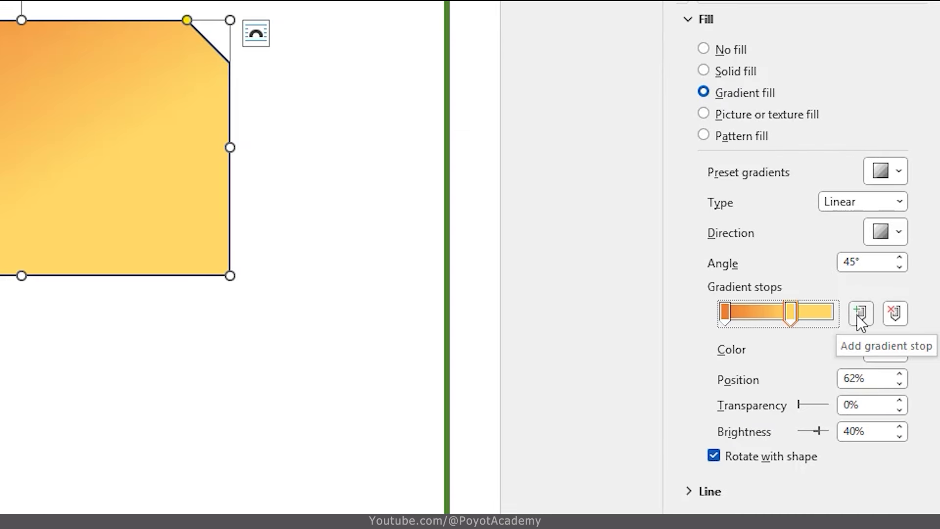
Step: Add a third gradient stop near the middle and colour it light green
click(858, 316)
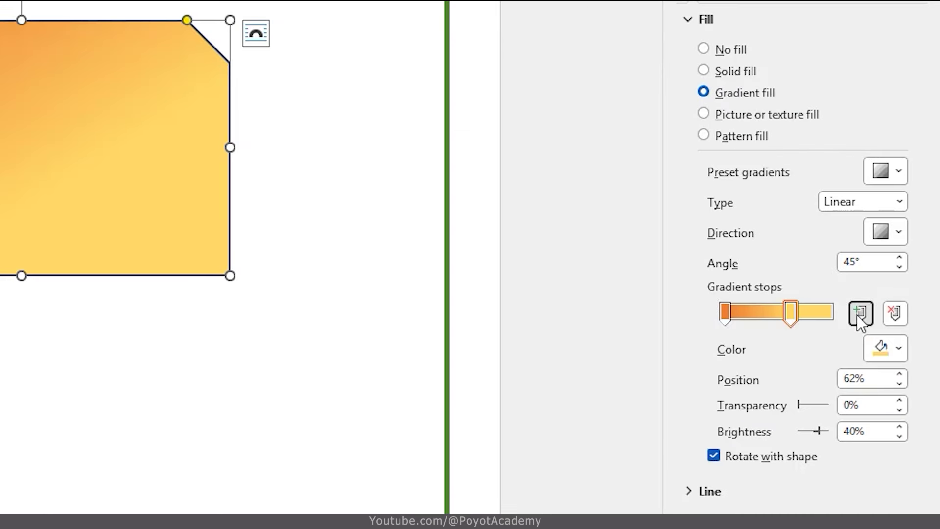
mouse_move(757, 312)
mouse_down()
mouse_move(817, 316)
mouse_move(767, 309)
mouse_up()
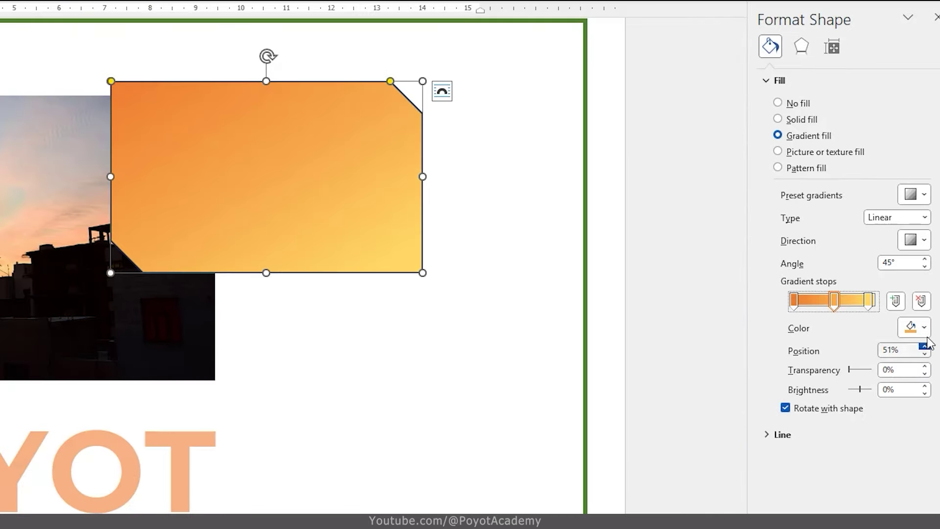
click(923, 327)
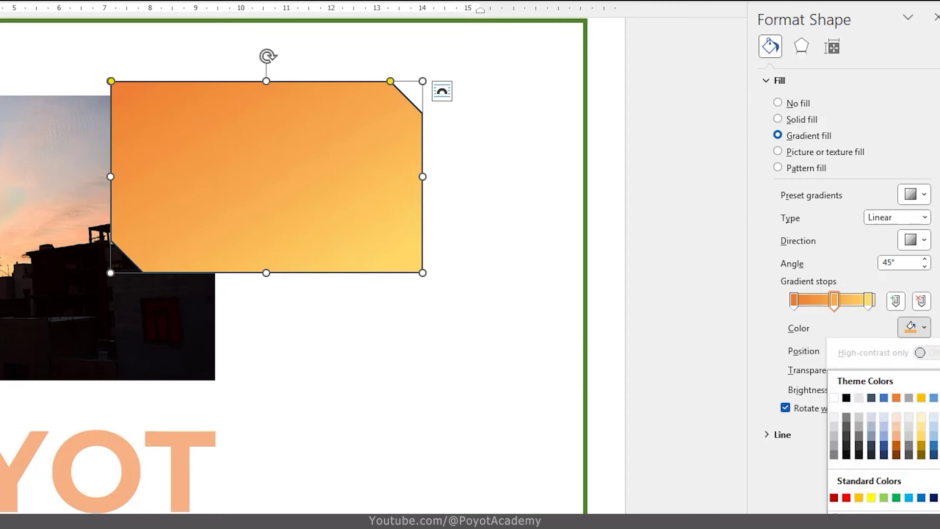
click(939, 435)
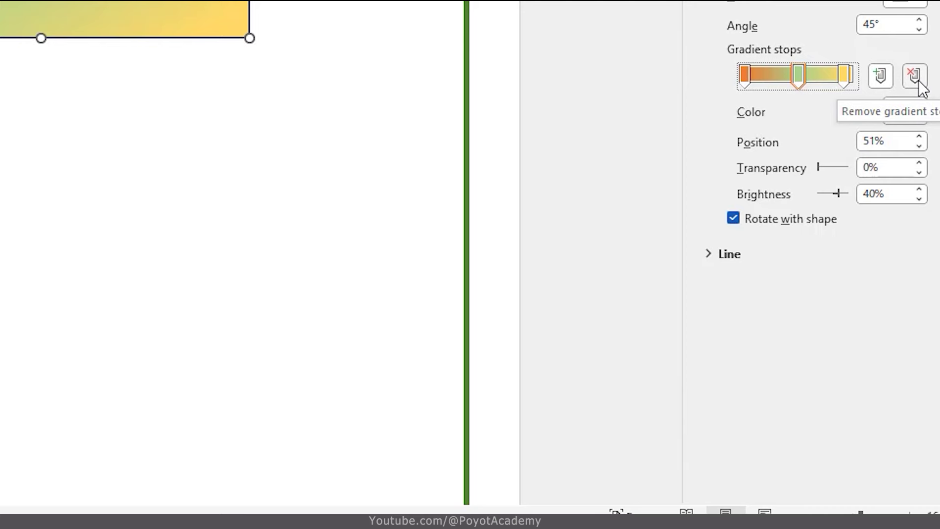
Step: Remove the green middle gradient stop and drag the gold stop inward
click(918, 80)
click(843, 80)
click(745, 75)
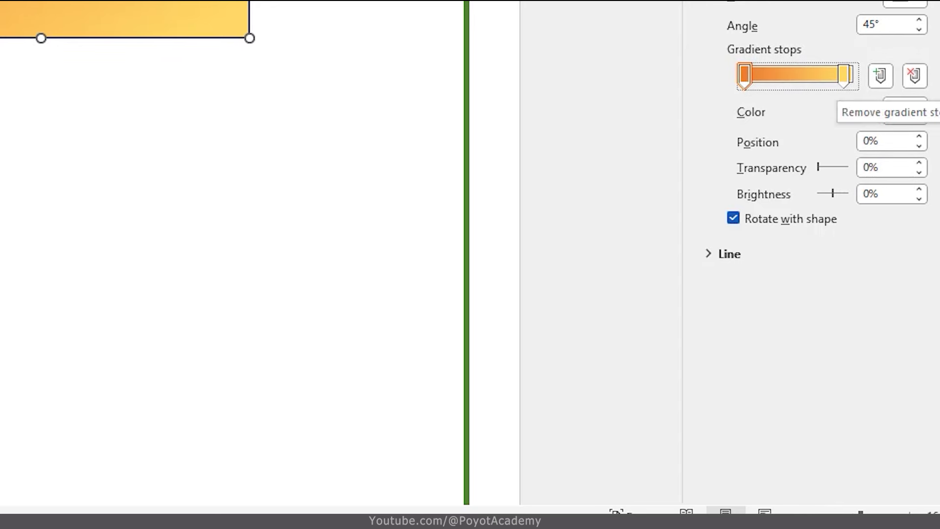
click(923, 84)
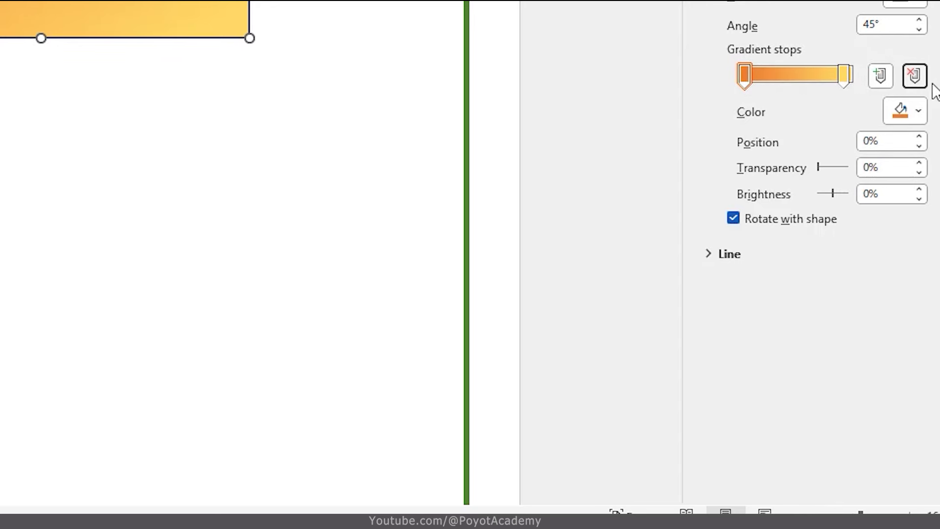
click(919, 77)
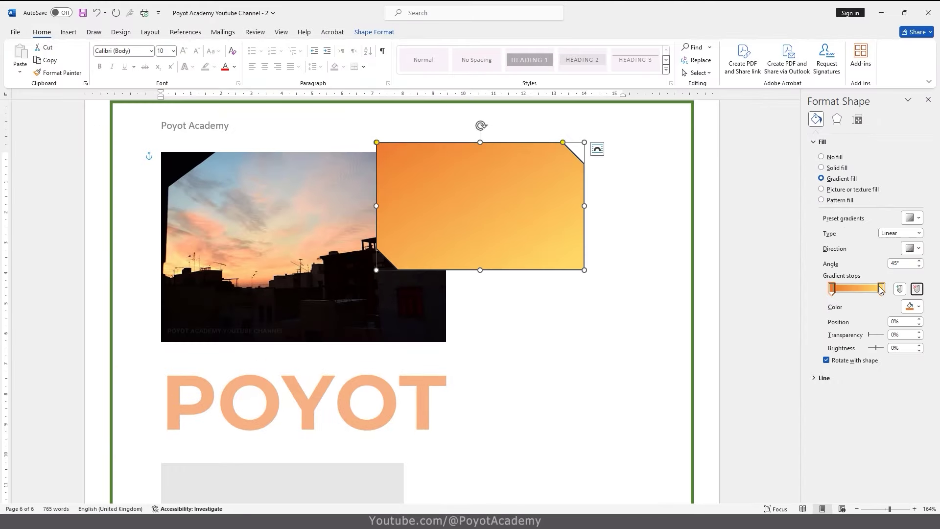
drag(882, 289, 865, 289)
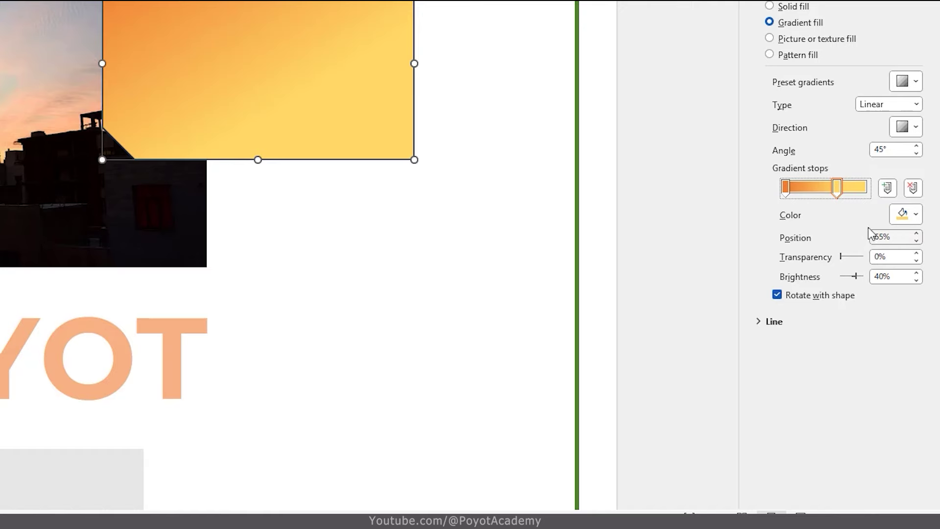
Step: Set the middle gradient stop to 51% position, 36% transparency and 0% brightness
mouse_move(840, 188)
mouse_down()
mouse_move(865, 190)
mouse_move(830, 190)
mouse_up()
drag(830, 198, 825, 197)
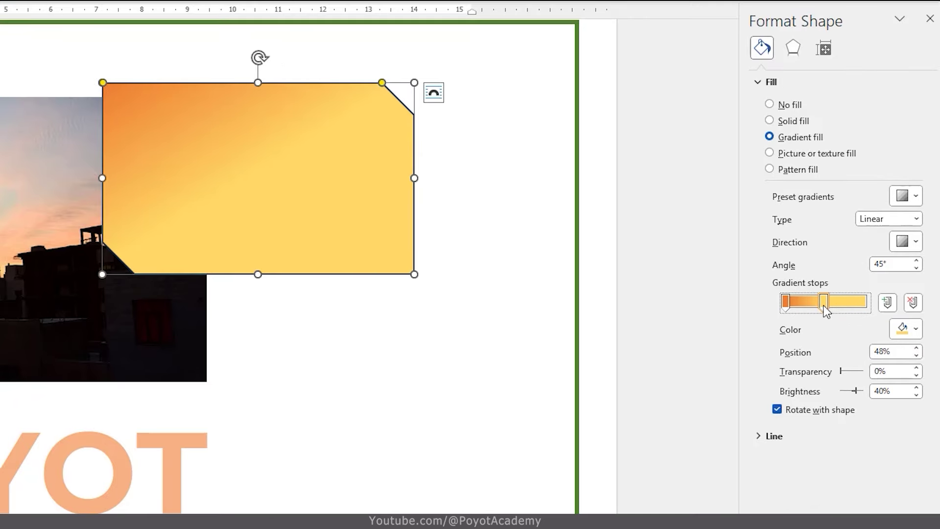
click(916, 348)
click(916, 348)
click(916, 349)
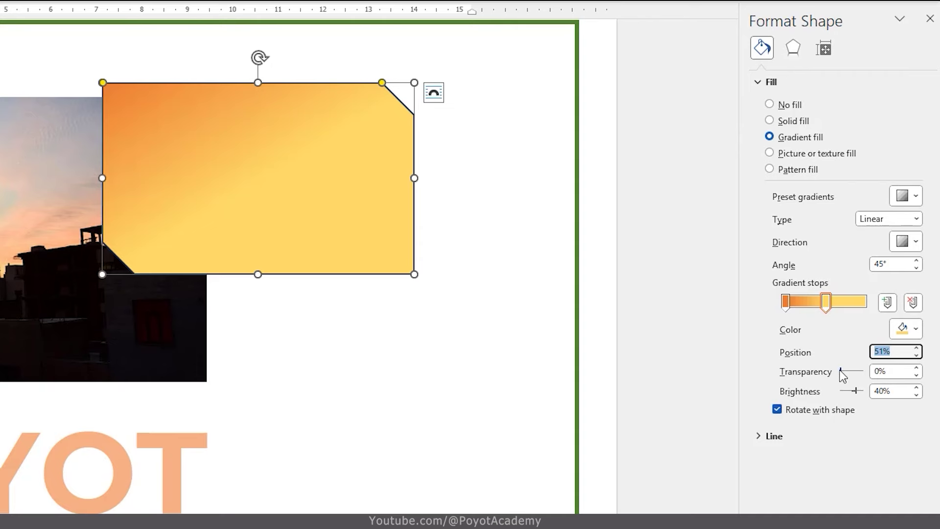
drag(840, 370, 852, 387)
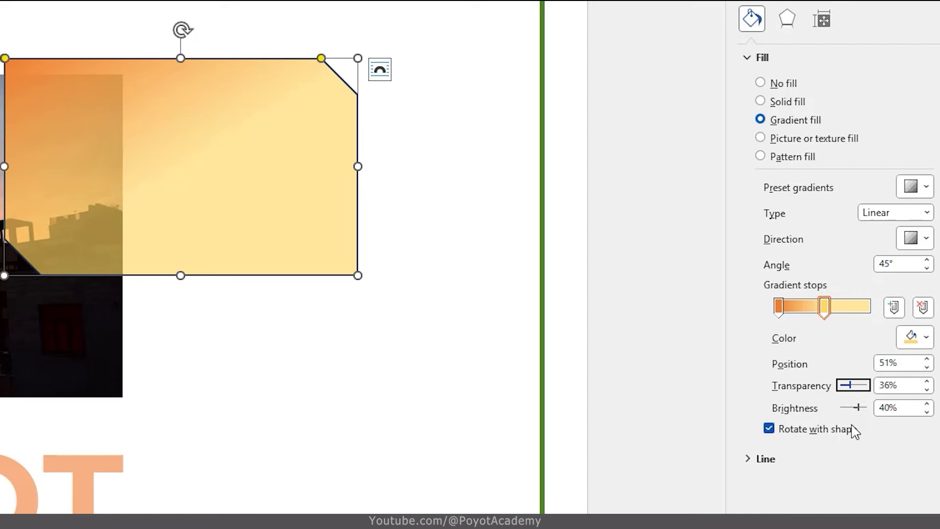
mouse_move(859, 409)
mouse_down()
mouse_move(838, 409)
mouse_move(856, 414)
mouse_up()
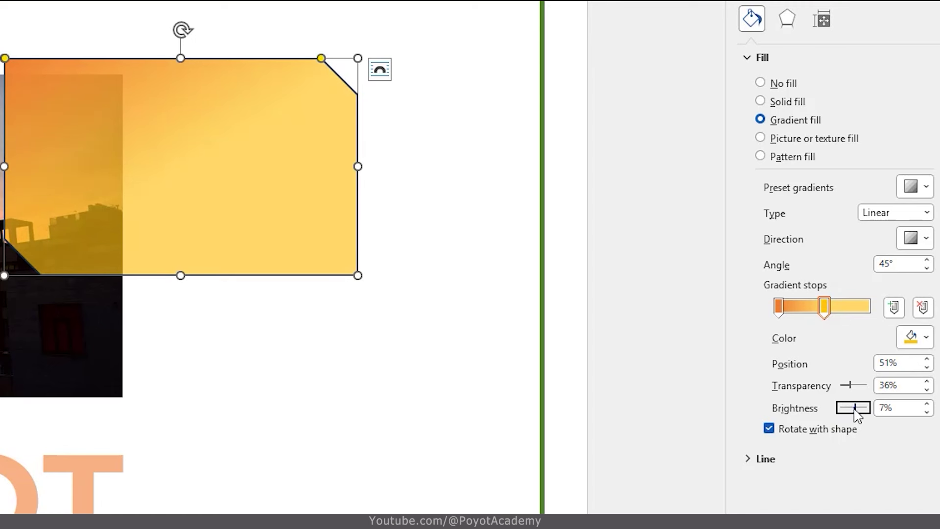
click(926, 412)
click(927, 413)
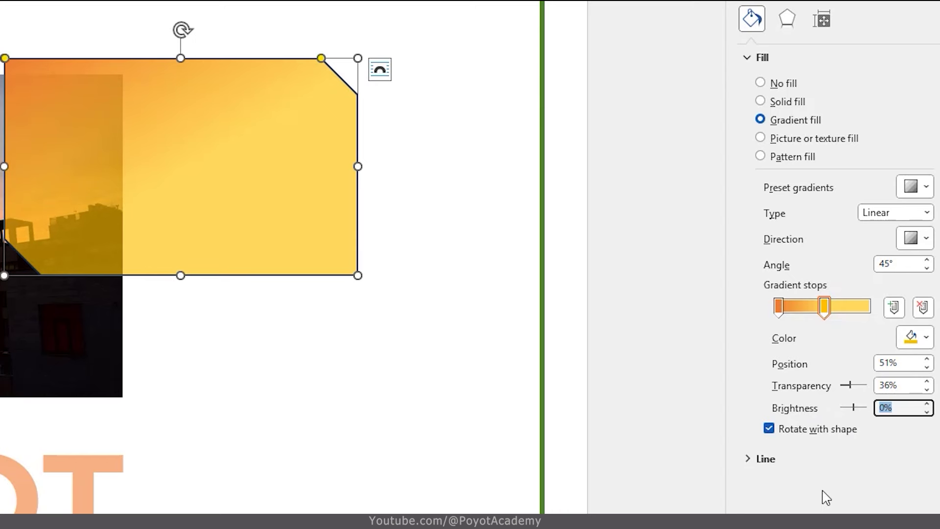
Step: Try Linear Down, then set the gradient direction to the 225° diagonal
click(925, 239)
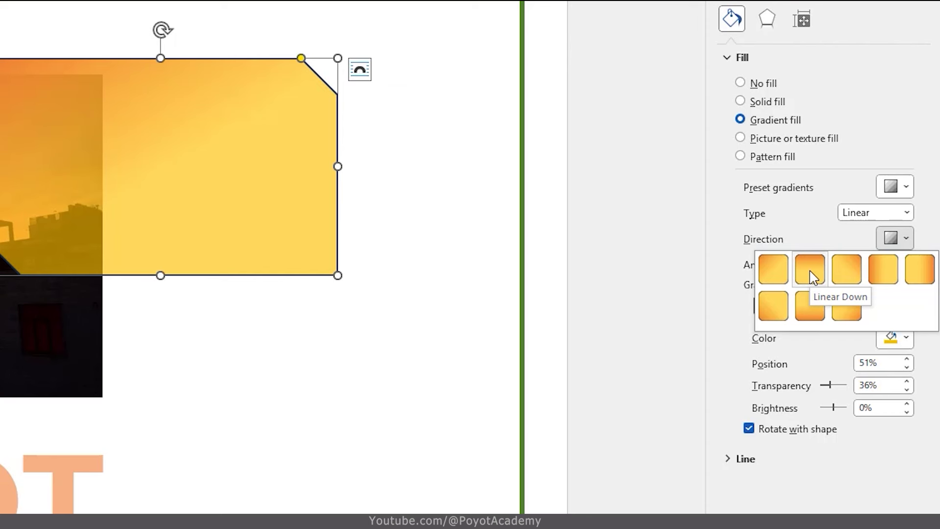
click(810, 275)
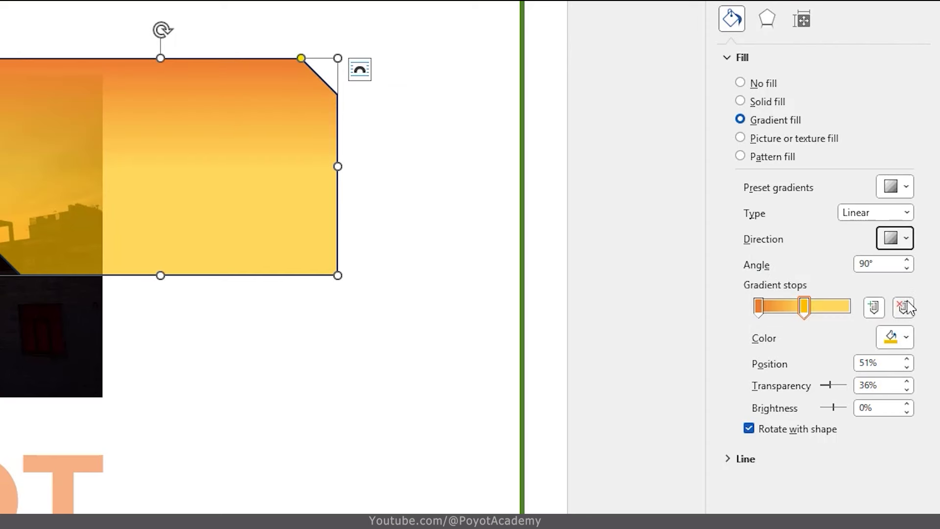
click(906, 238)
click(846, 306)
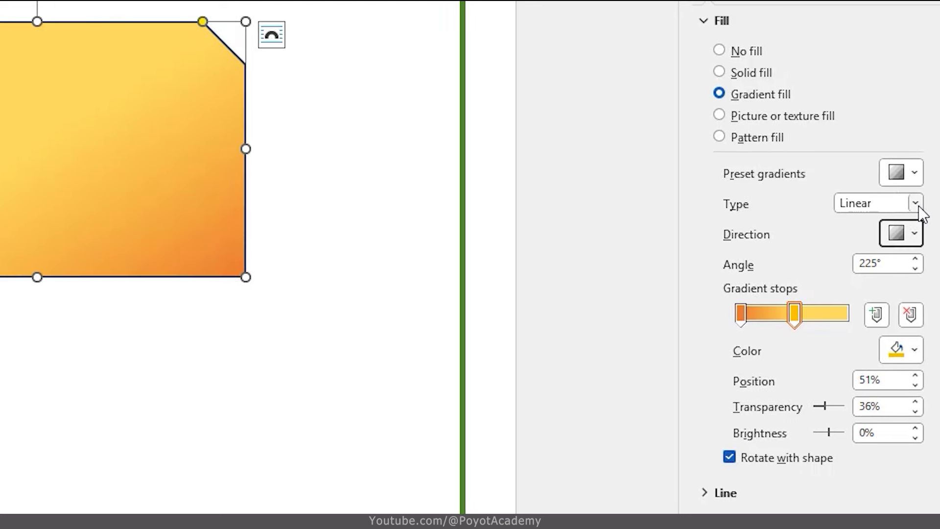
click(915, 203)
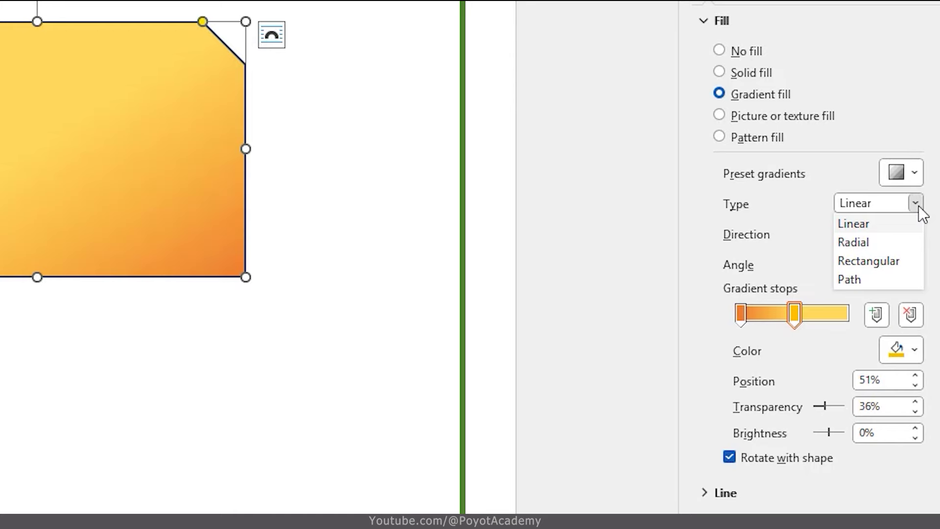
Step: Try a radial gradient radiating from the centre, widening the orange glow
click(867, 243)
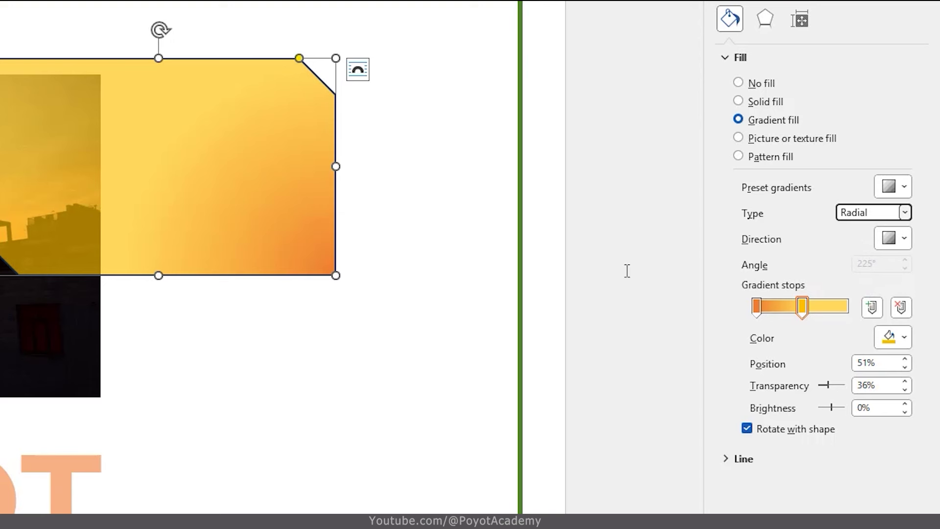
drag(801, 307, 782, 311)
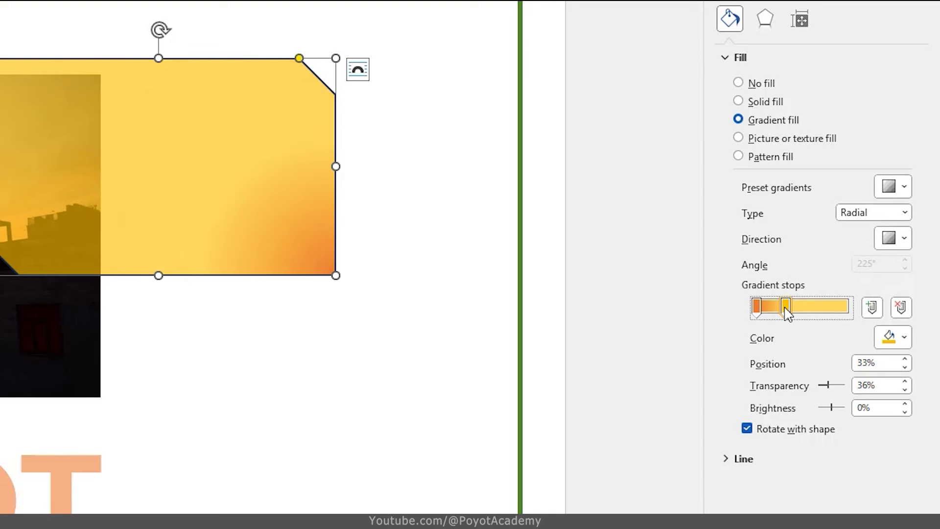
click(904, 240)
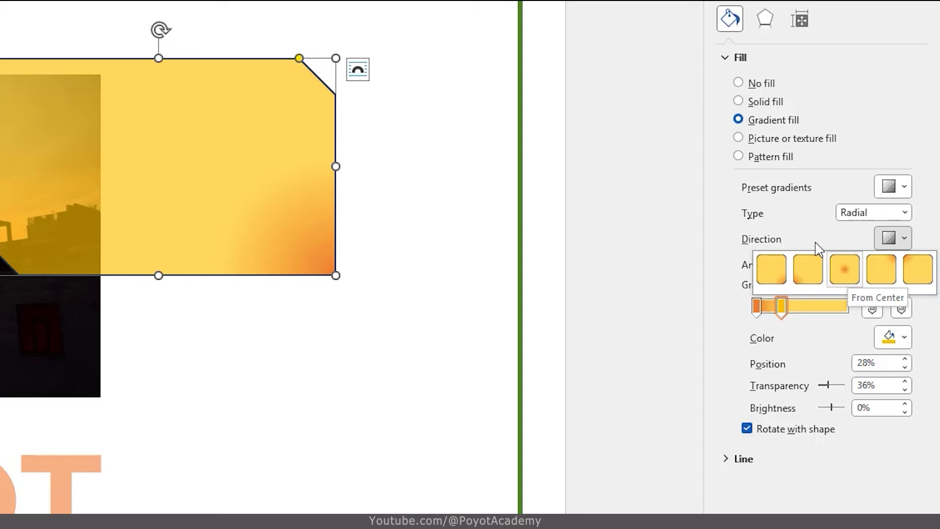
click(845, 270)
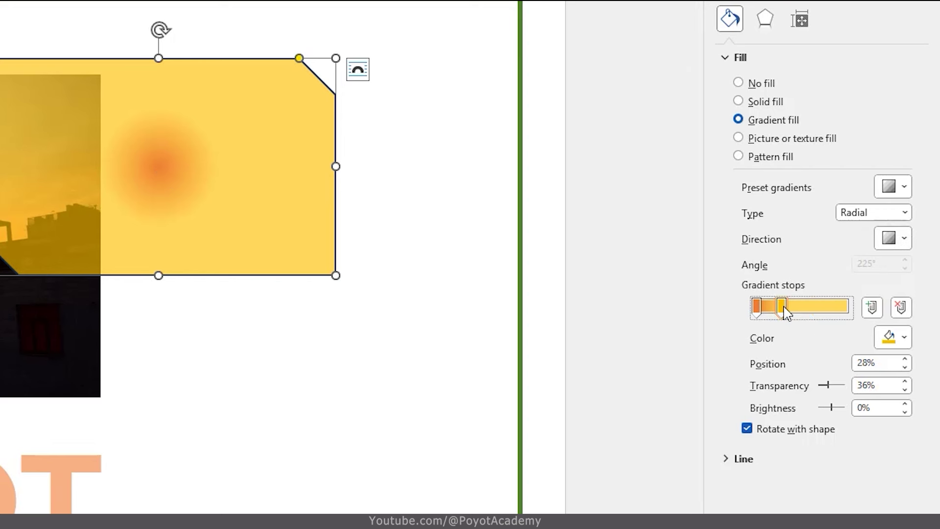
drag(782, 307, 811, 307)
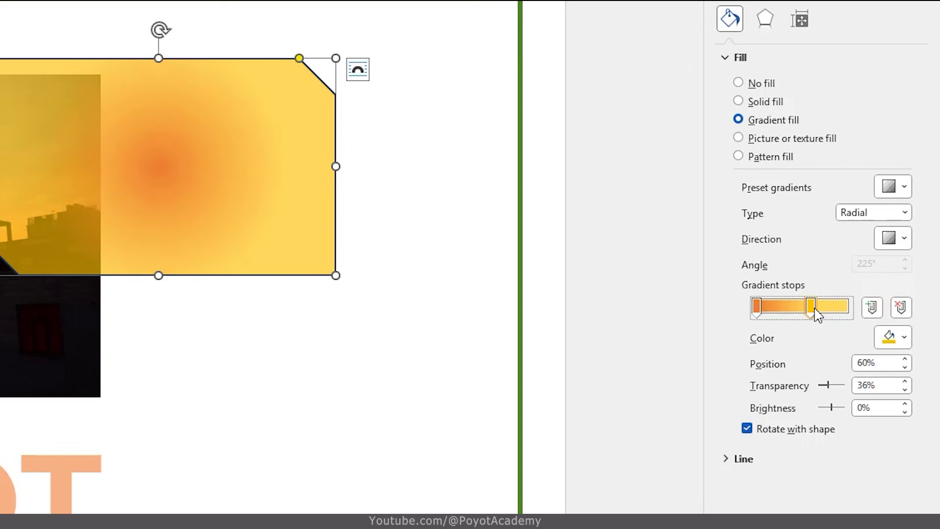
click(905, 239)
click(904, 239)
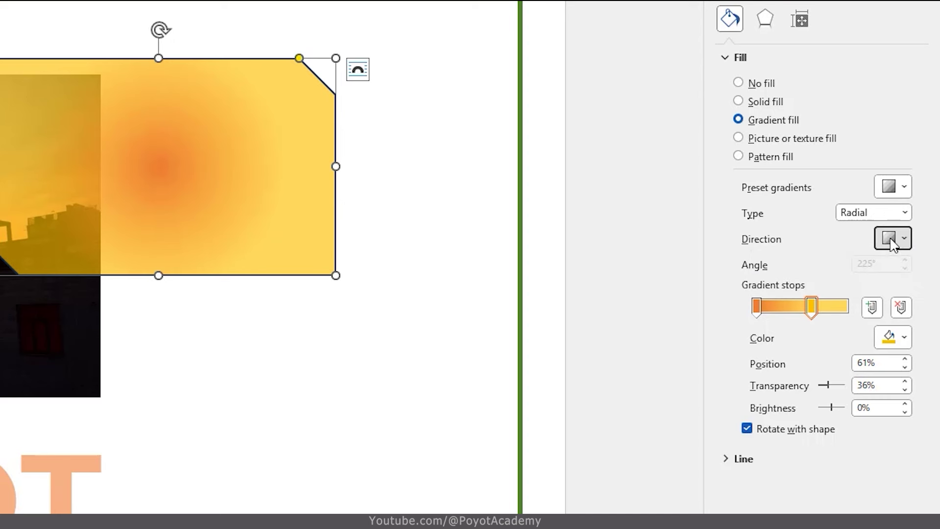
click(889, 212)
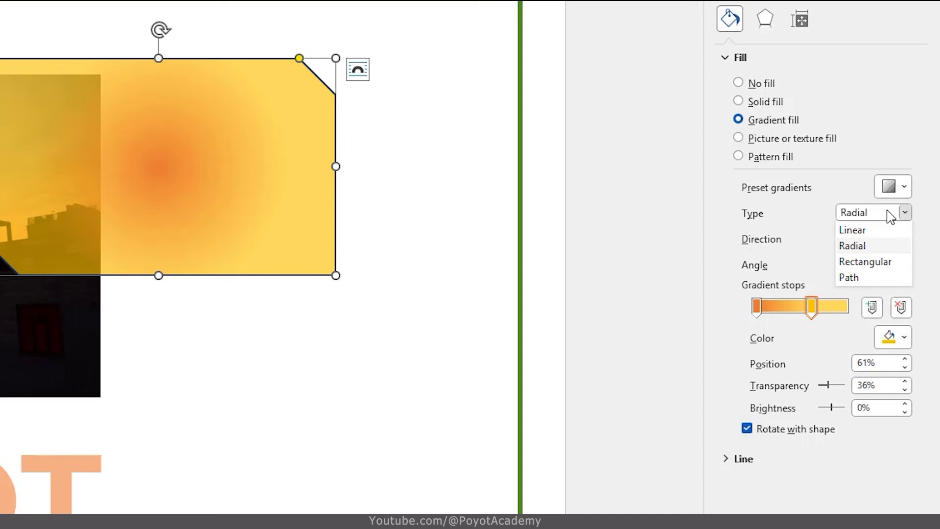
Step: Switch to a rectangular gradient from the centre with the middle stop at 56%, fully opaque
click(881, 262)
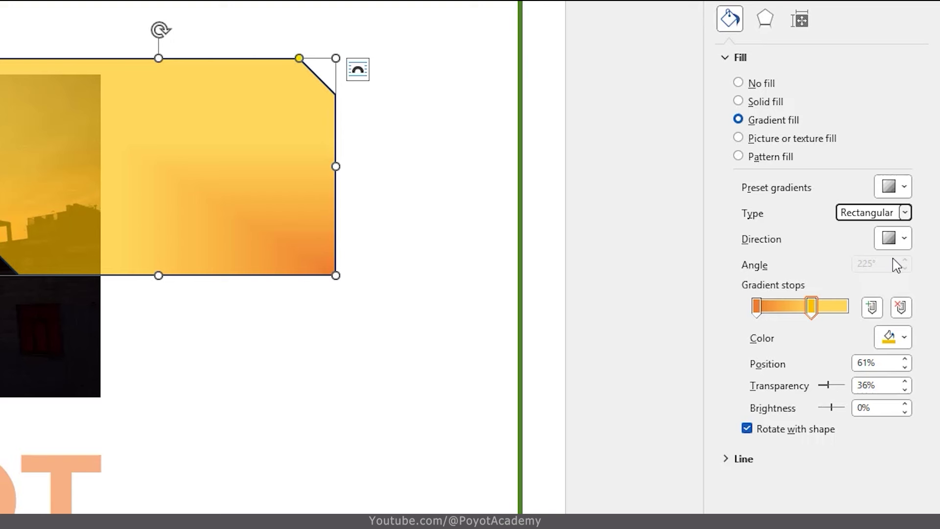
click(892, 238)
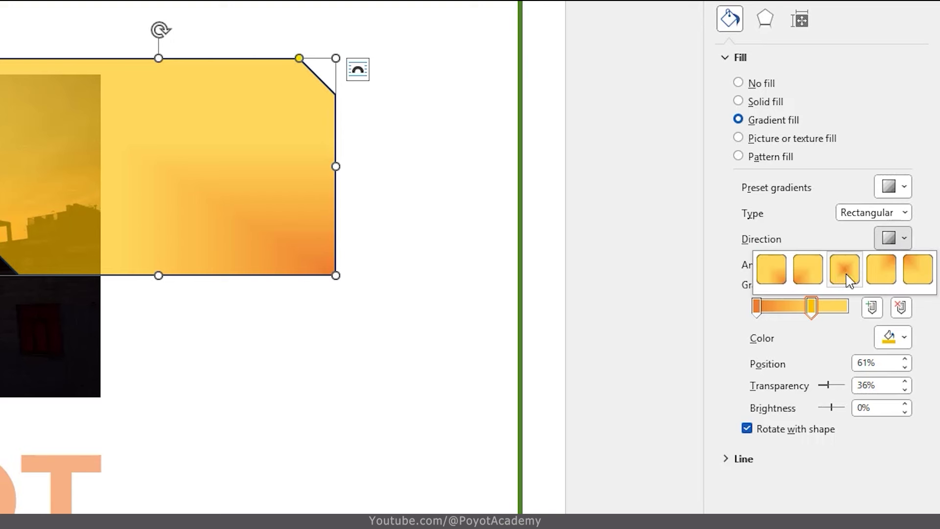
click(884, 280)
drag(811, 306, 807, 306)
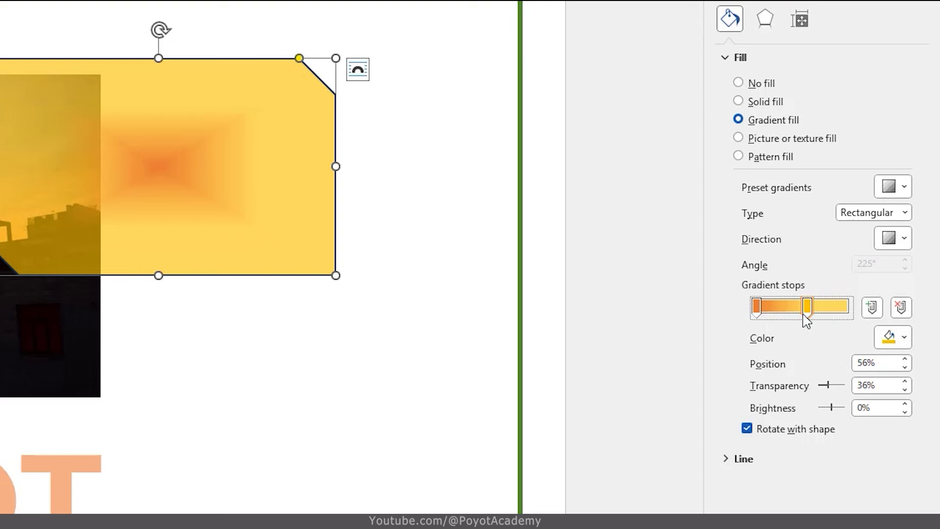
drag(828, 386, 815, 389)
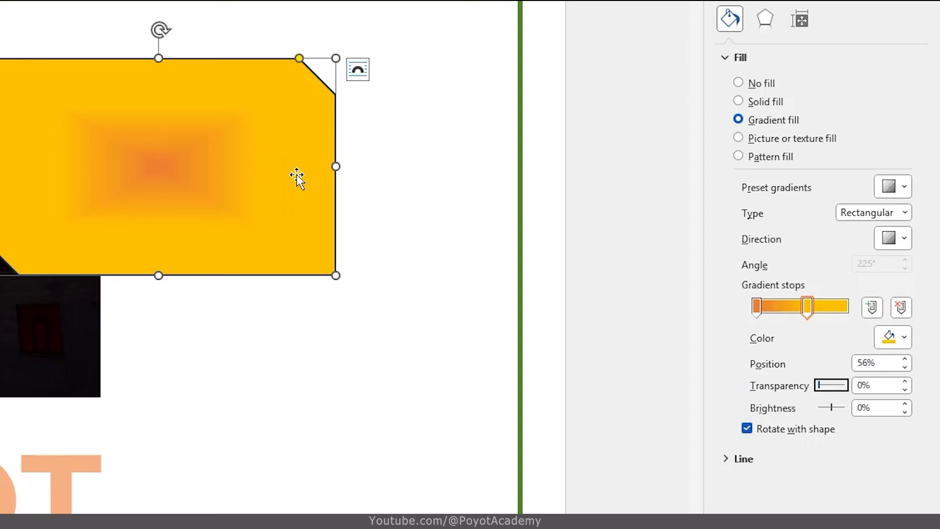
Step: Try the Path gradient type, then set the type back to Linear at 45°
click(875, 220)
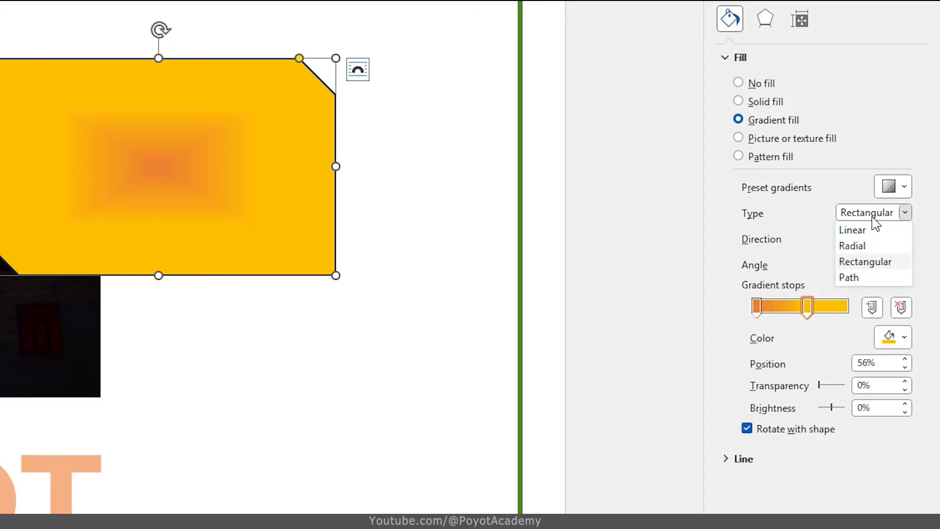
click(849, 277)
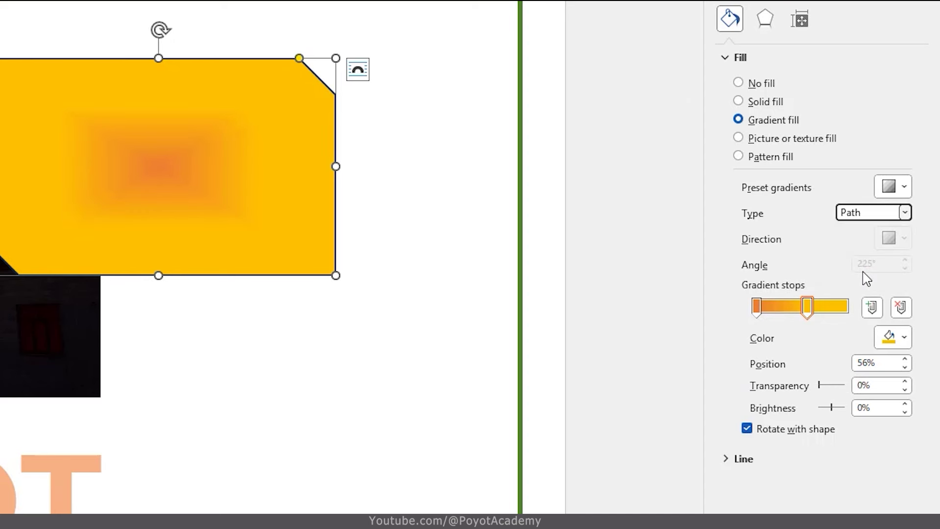
click(905, 215)
click(905, 218)
click(906, 223)
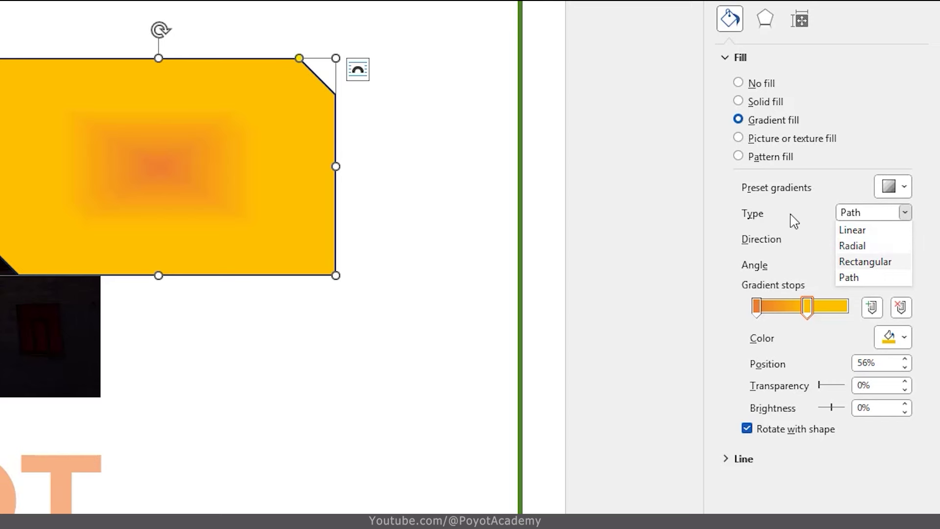
click(855, 230)
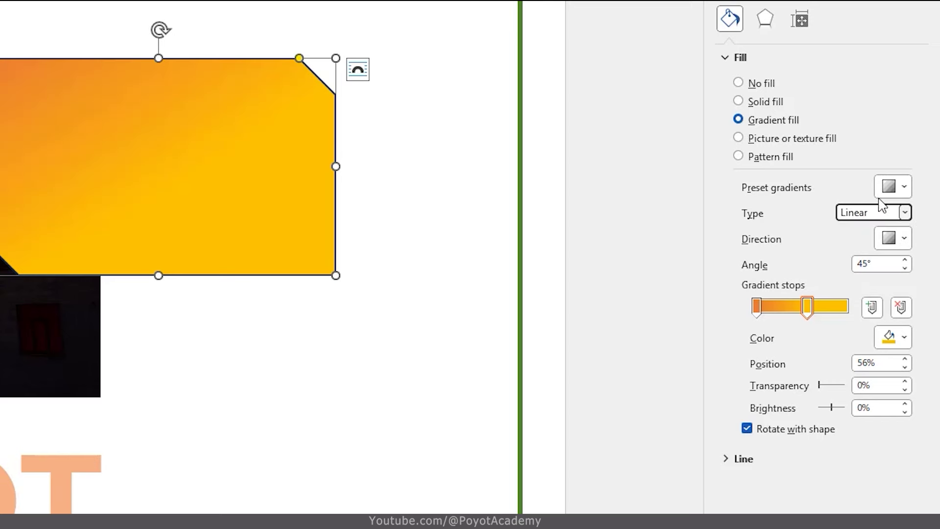
click(895, 175)
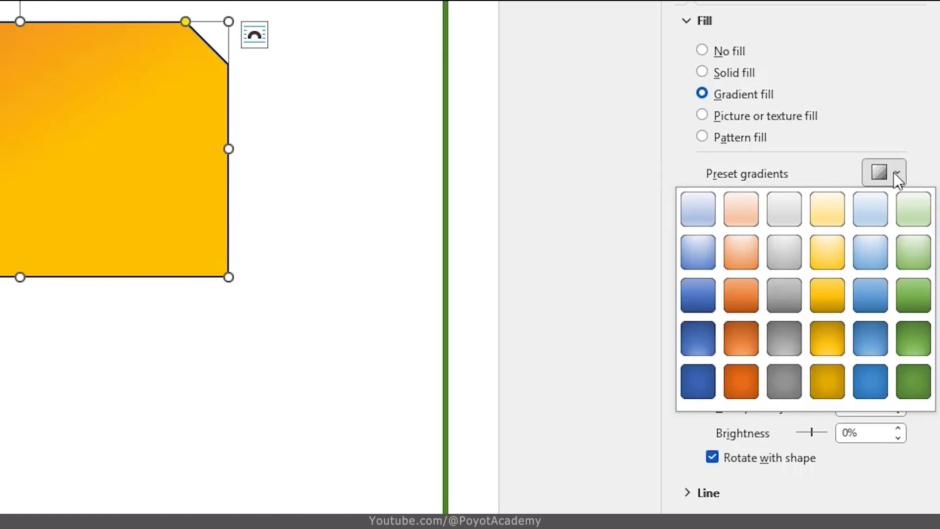
Step: Apply the light blue radial preset gradient to the snipped rectangle
click(874, 252)
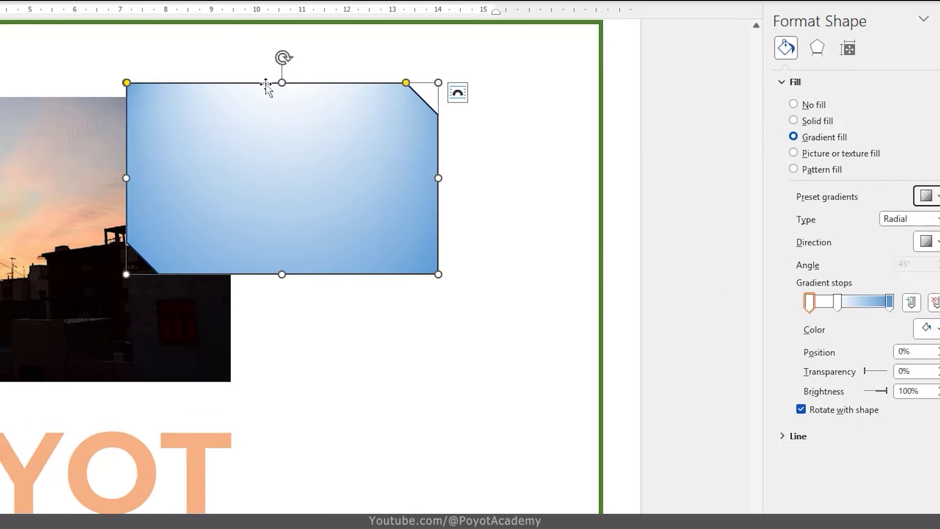
click(937, 197)
click(937, 198)
Step: Turn the last gradient stop green, then switch the shape to picture or texture fill
click(837, 302)
click(889, 301)
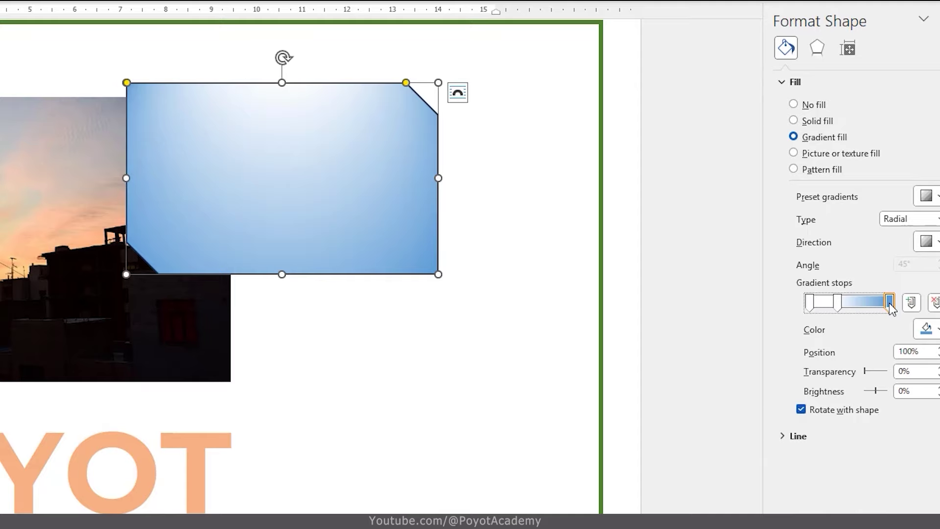
click(926, 329)
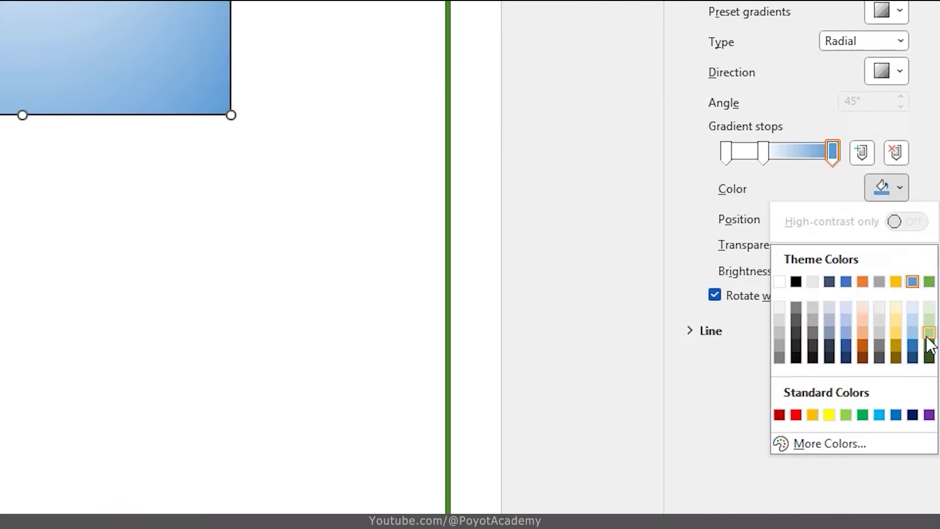
click(927, 334)
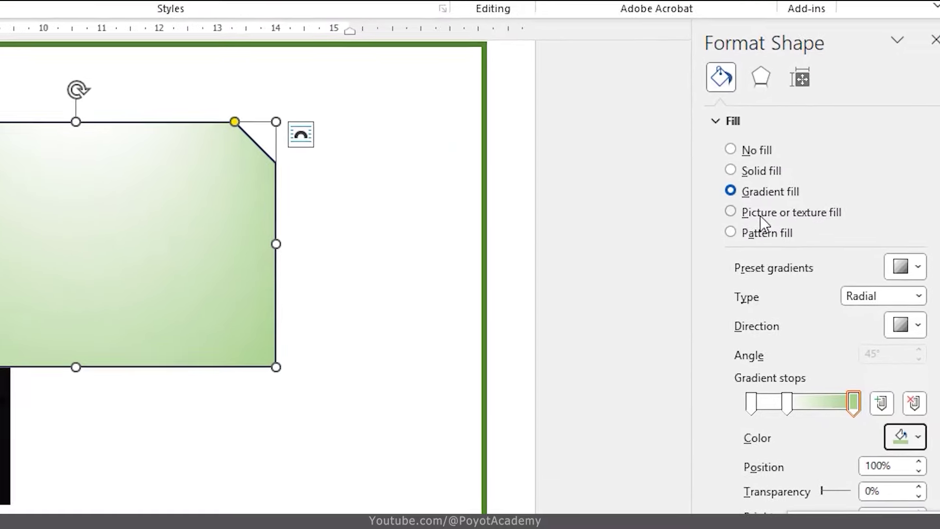
click(783, 251)
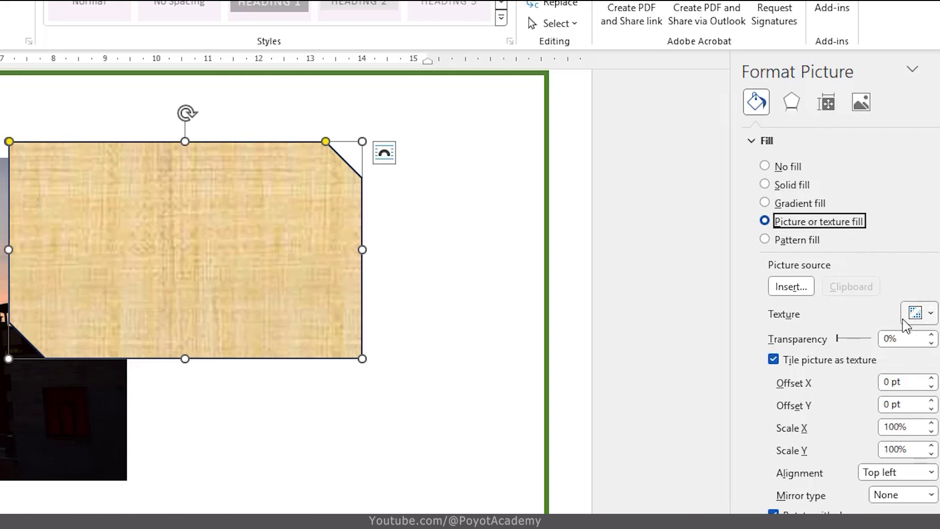
Step: Fill the shape with the wood-grain texture, keeping transparency at 0%
click(918, 313)
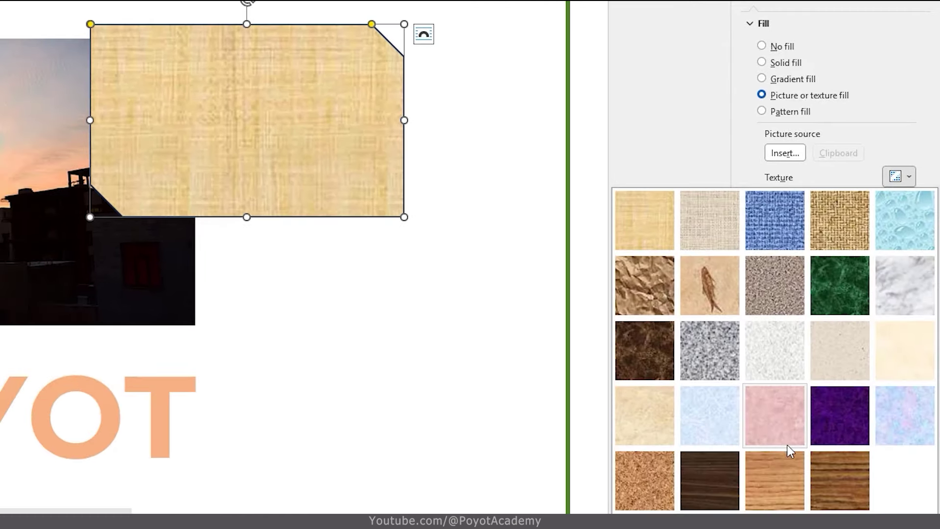
click(852, 486)
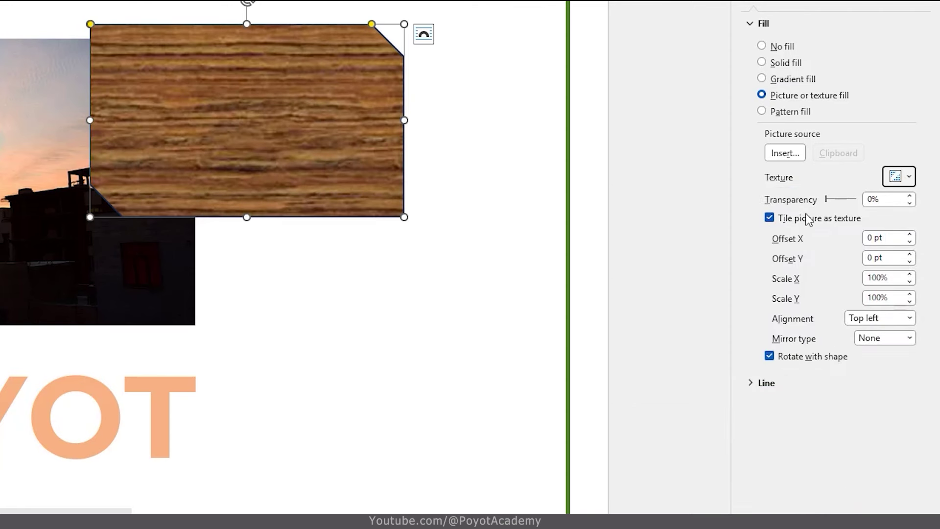
mouse_move(827, 201)
mouse_down()
mouse_move(844, 202)
mouse_move(810, 207)
mouse_up()
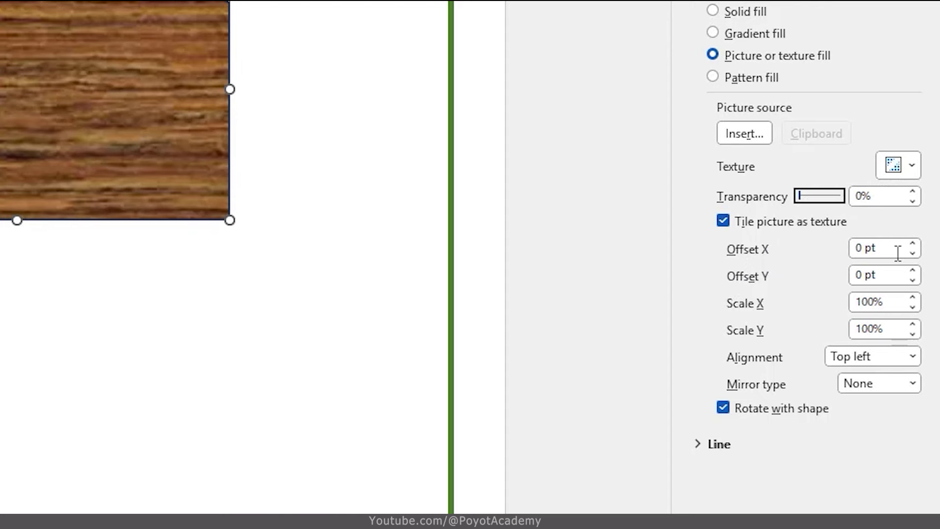
click(928, 241)
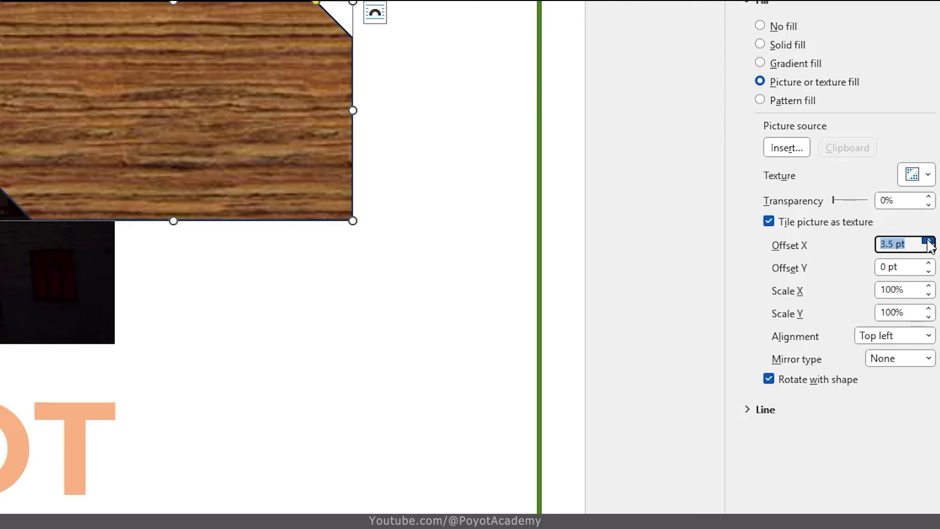
Step: Offset the wood texture 12.5 pt horizontally and 10 pt vertically
click(928, 241)
click(928, 241)
click(928, 241)
click(927, 241)
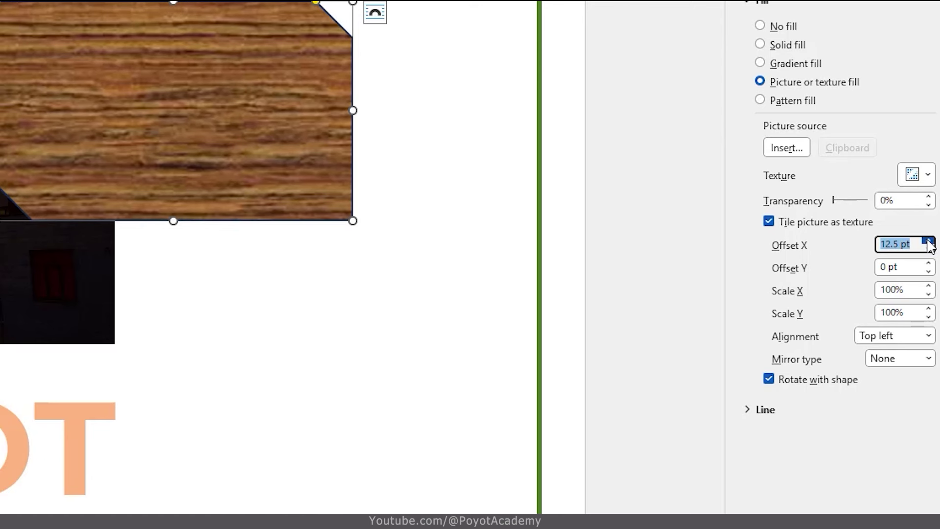
click(928, 263)
click(928, 264)
click(928, 263)
click(928, 263)
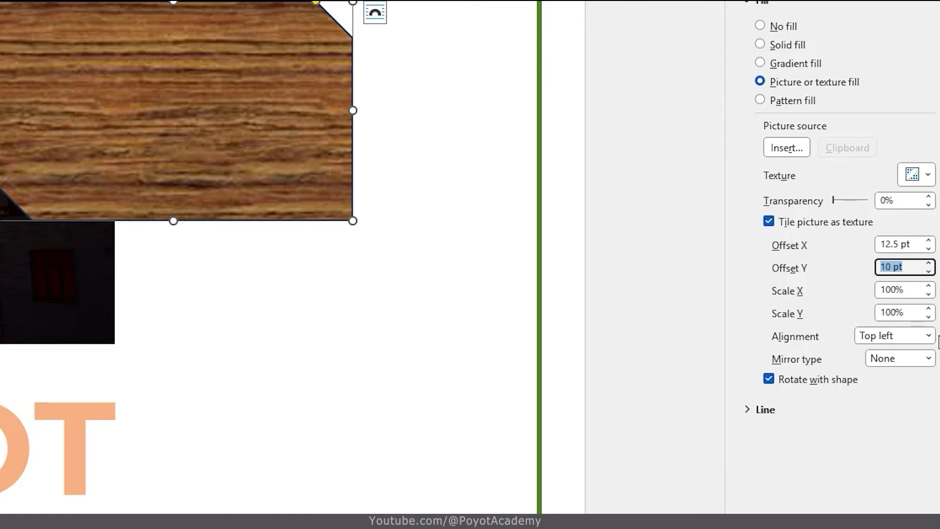
Step: Scale the texture to 58% horizontally and 80% vertically, centred in the shape
click(928, 286)
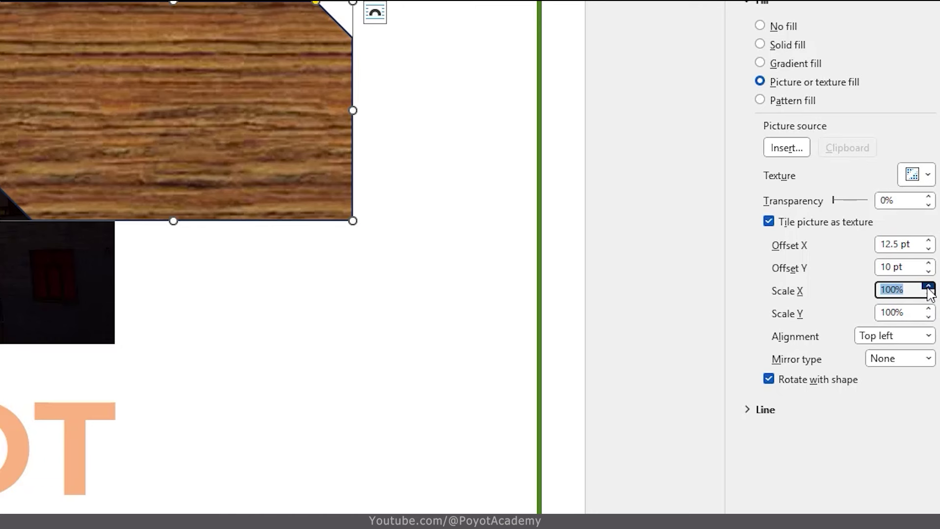
click(927, 294)
drag(928, 294, 928, 294)
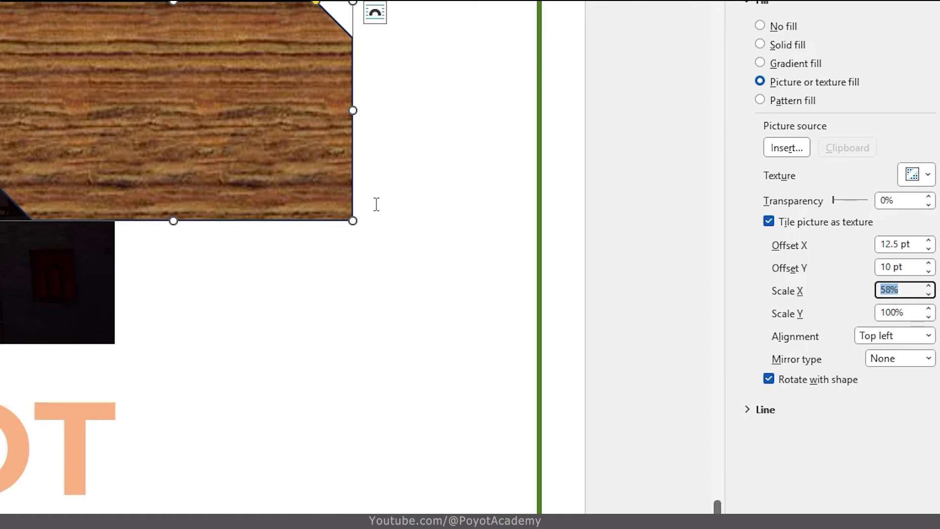
drag(928, 317, 929, 317)
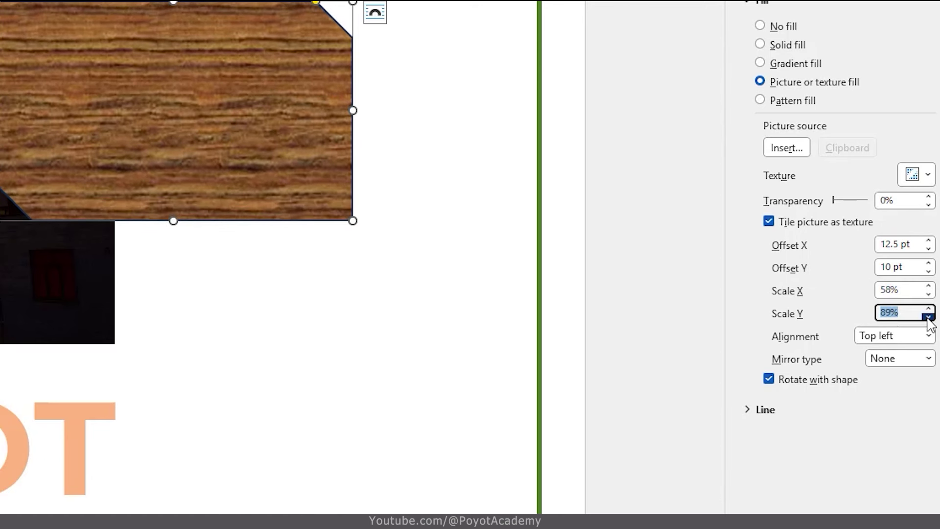
click(913, 340)
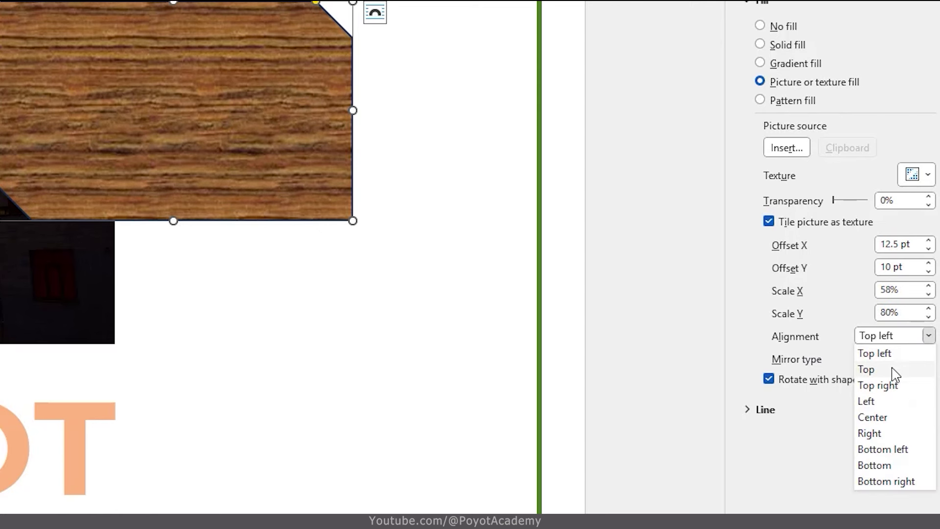
click(898, 385)
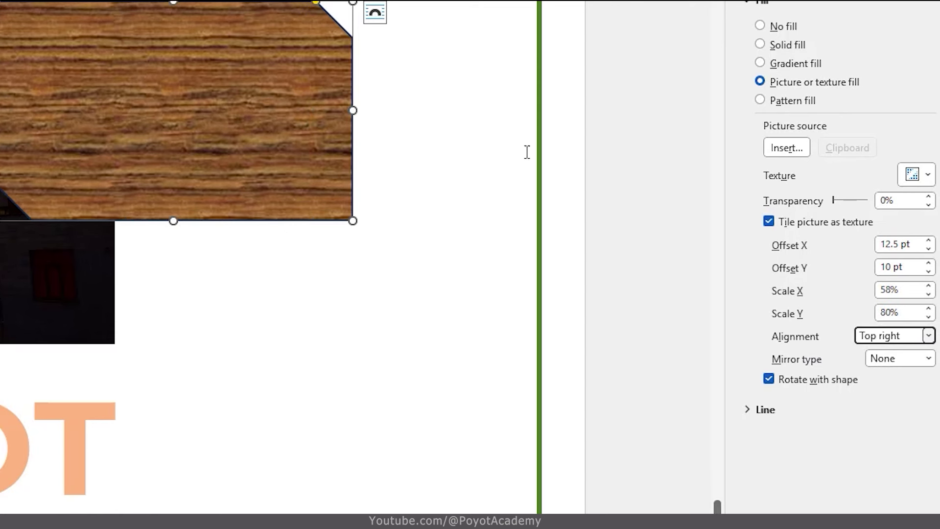
click(920, 337)
click(884, 419)
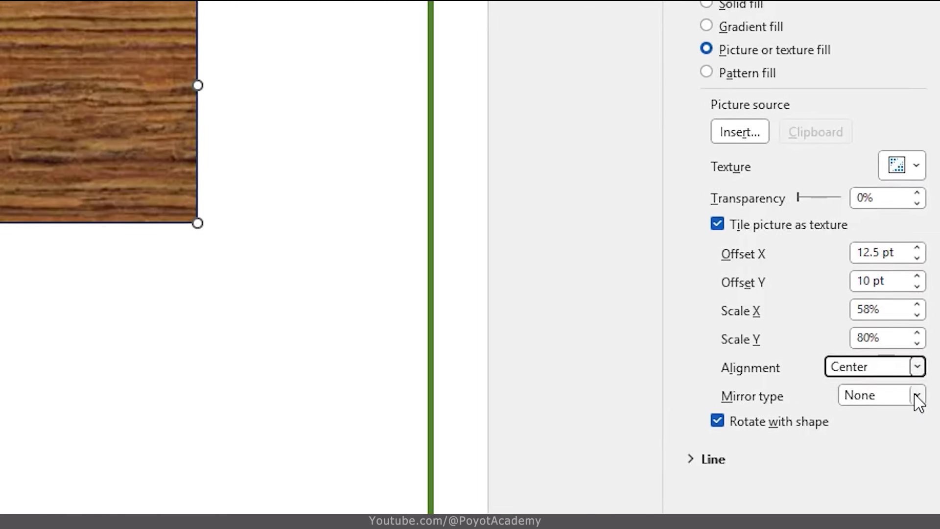
Step: Set the texture's mirror type to Both
click(927, 358)
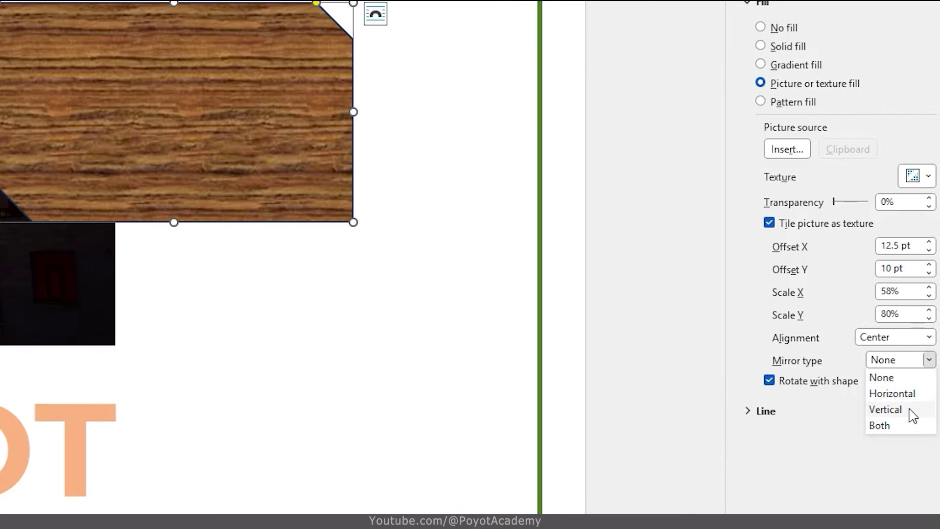
click(909, 411)
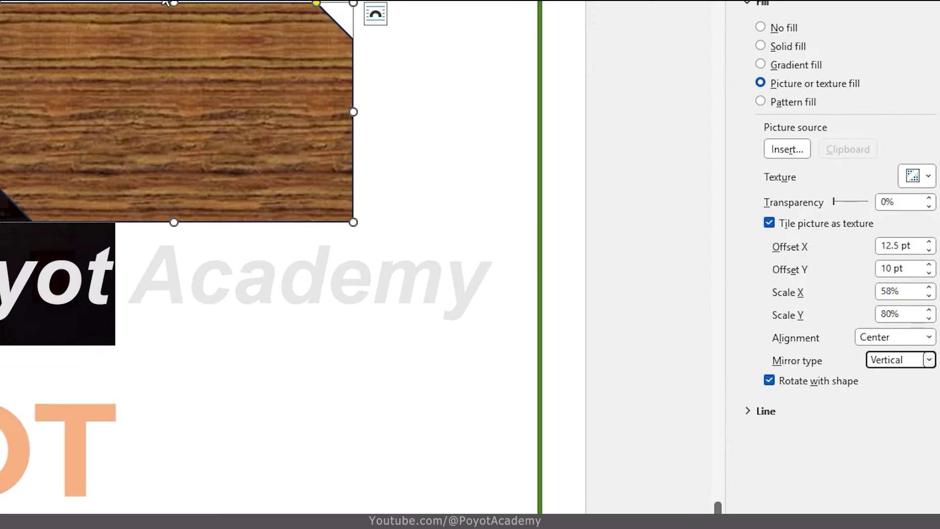
click(928, 360)
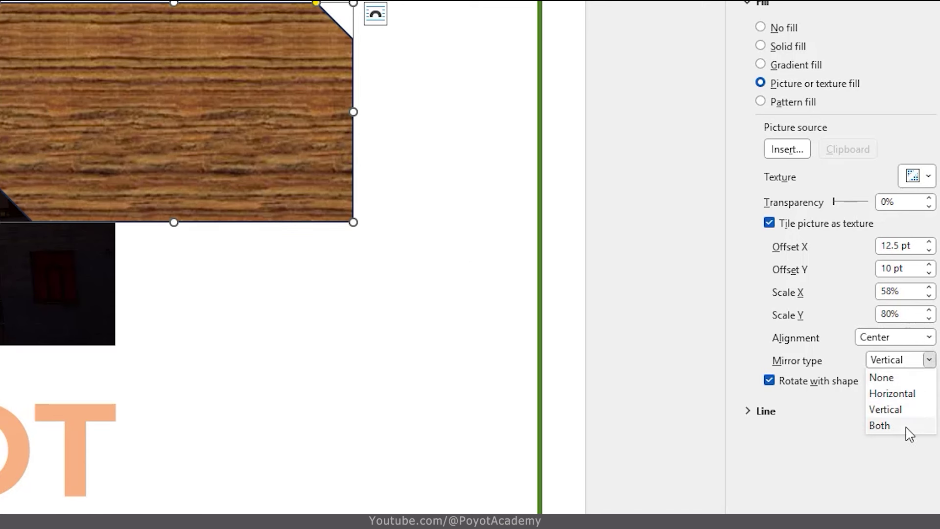
click(906, 426)
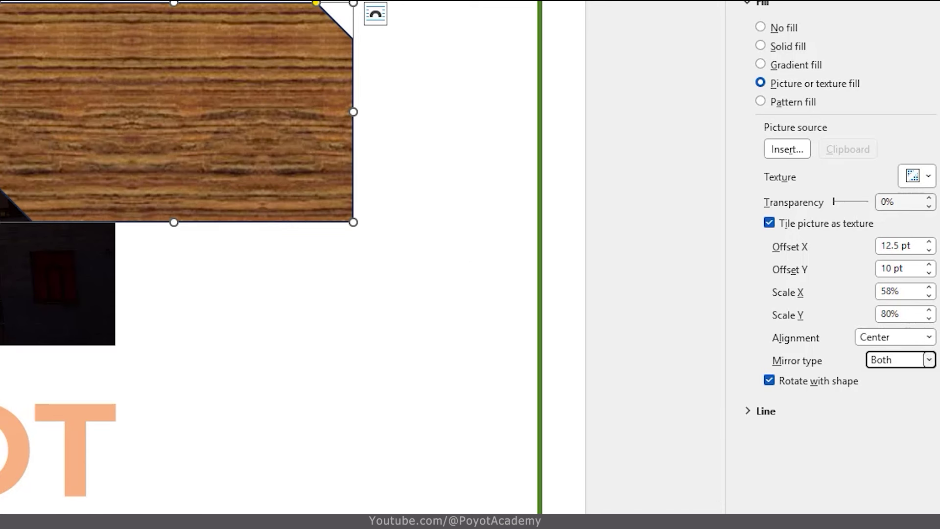
click(927, 176)
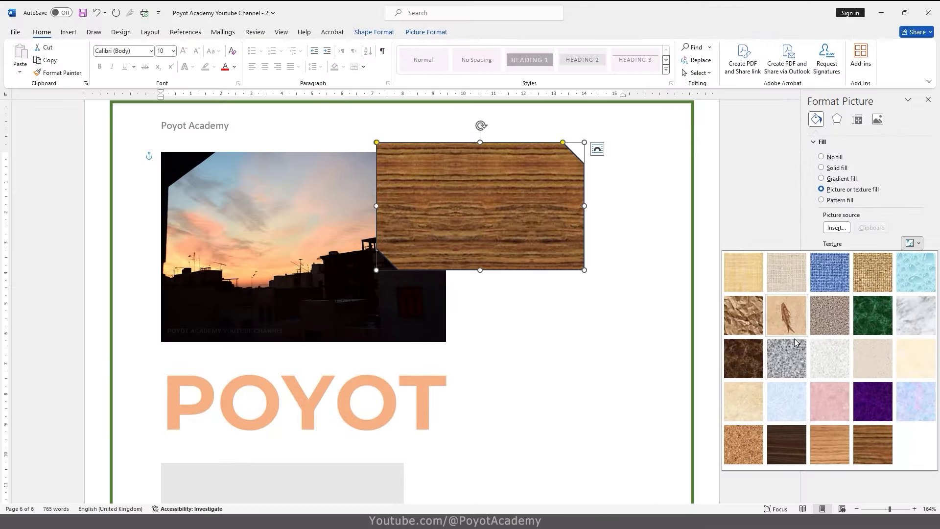
Step: Try the Denim texture with Horizontal, then Vertical mirroring
click(838, 280)
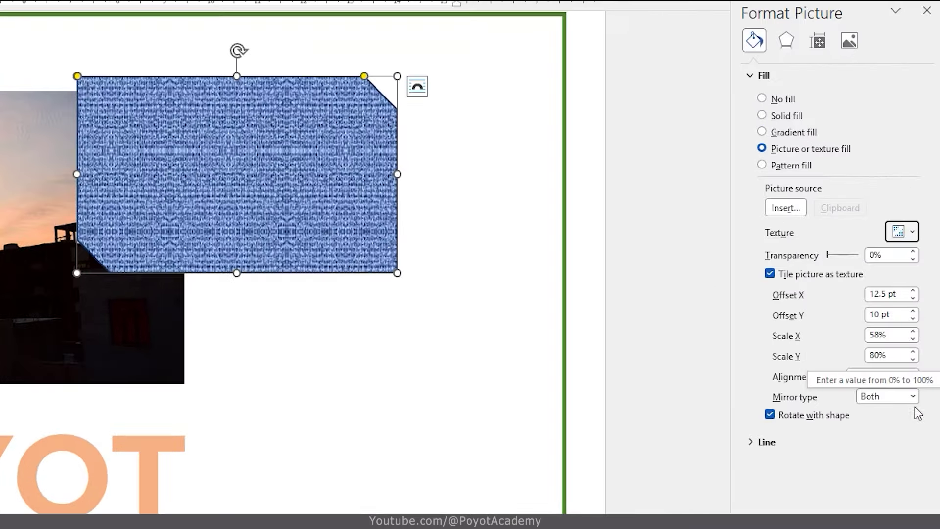
click(913, 396)
click(882, 429)
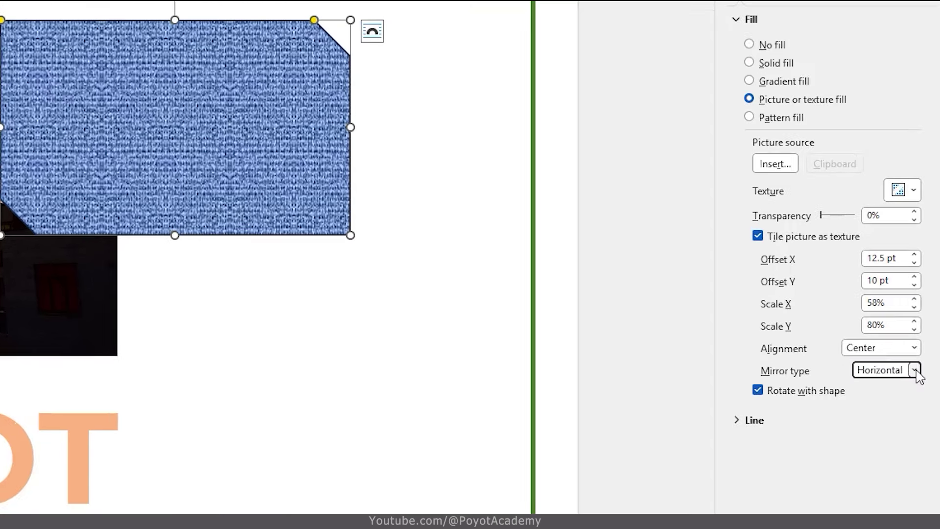
click(912, 396)
click(893, 441)
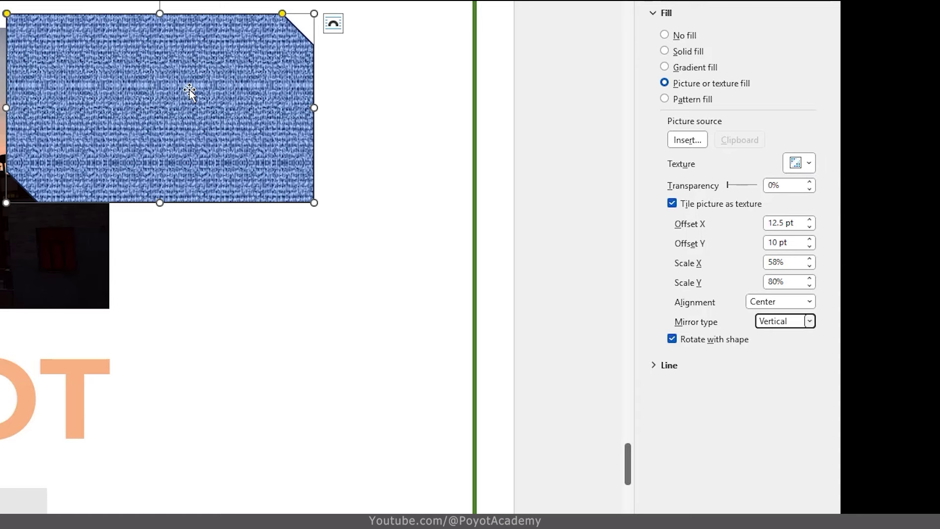
Step: Try Burlap, then settle on Water droplets with mirroring set to None
click(795, 166)
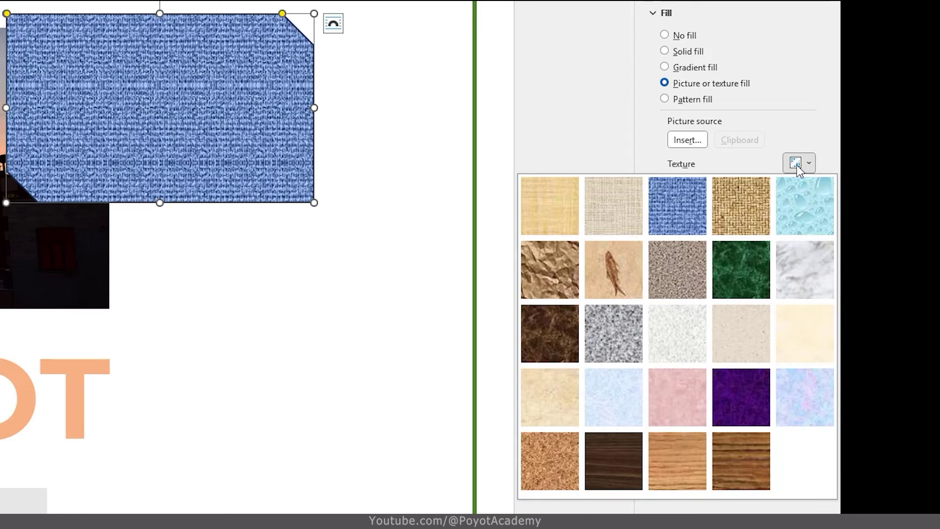
click(748, 207)
click(795, 163)
click(804, 201)
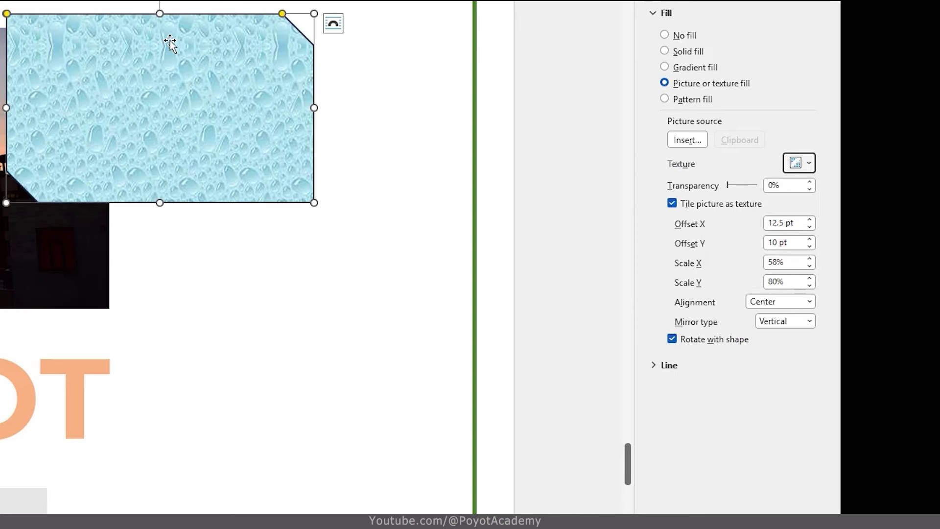
click(800, 324)
click(790, 335)
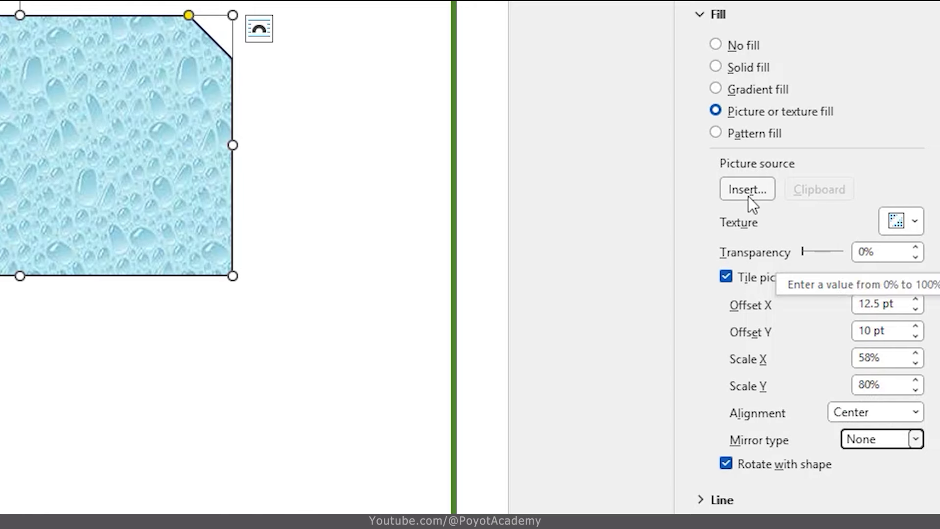
click(748, 196)
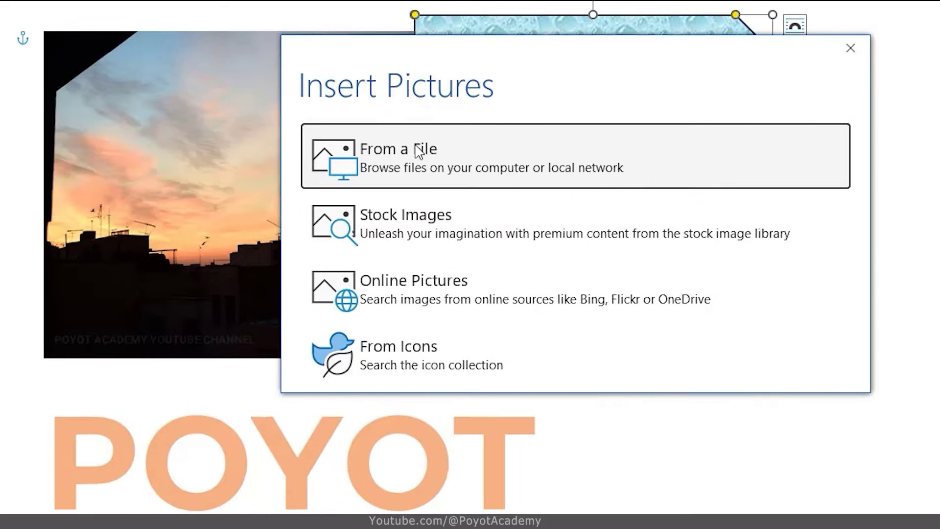
Step: Fill the shape with the 0112 logo picture from a file
click(426, 162)
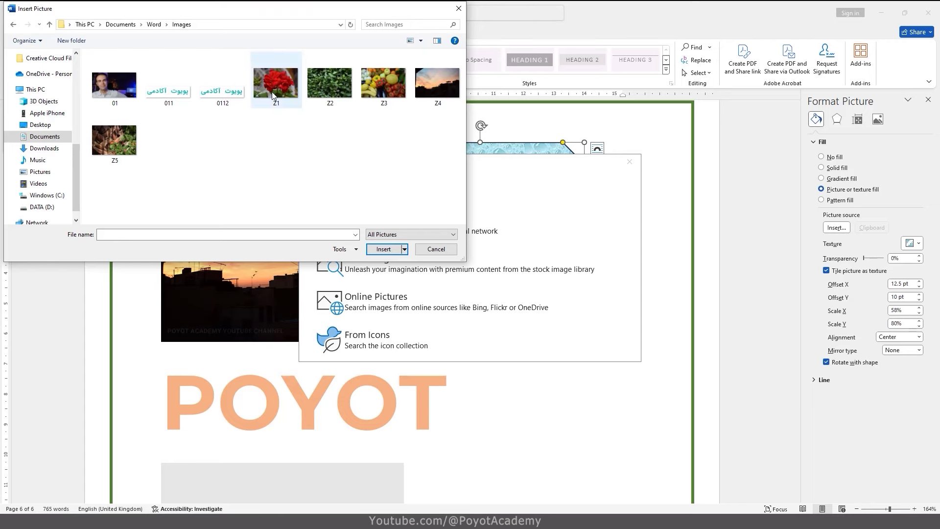
click(208, 99)
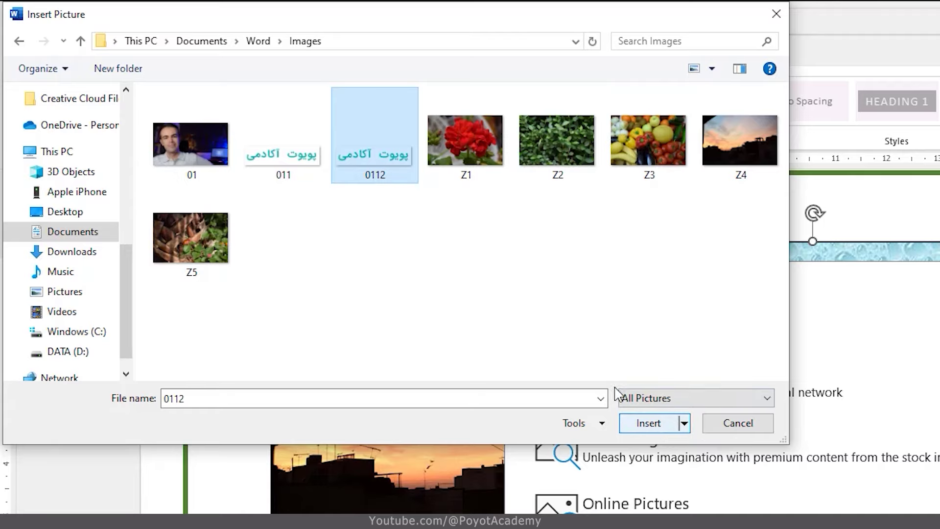
click(649, 424)
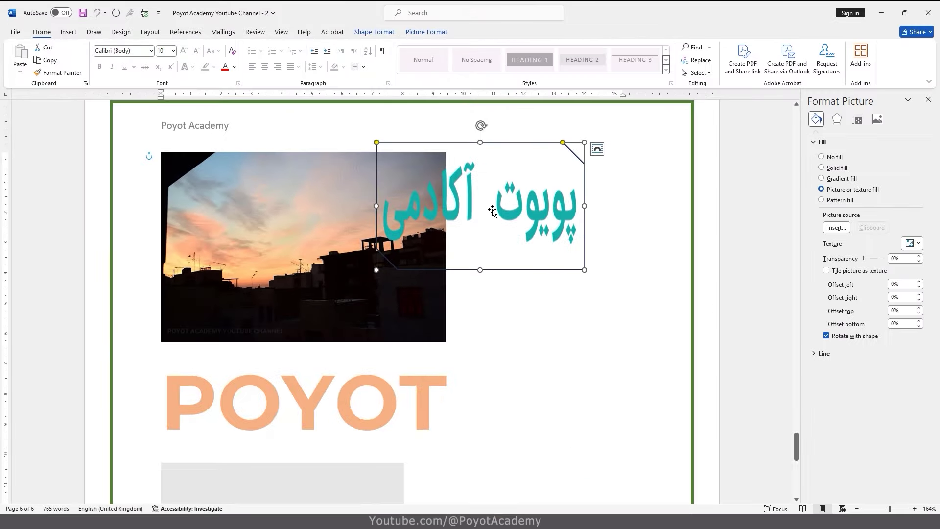
Step: Swap in the Z1 flower photo, then choose the speckled granite texture instead
click(837, 227)
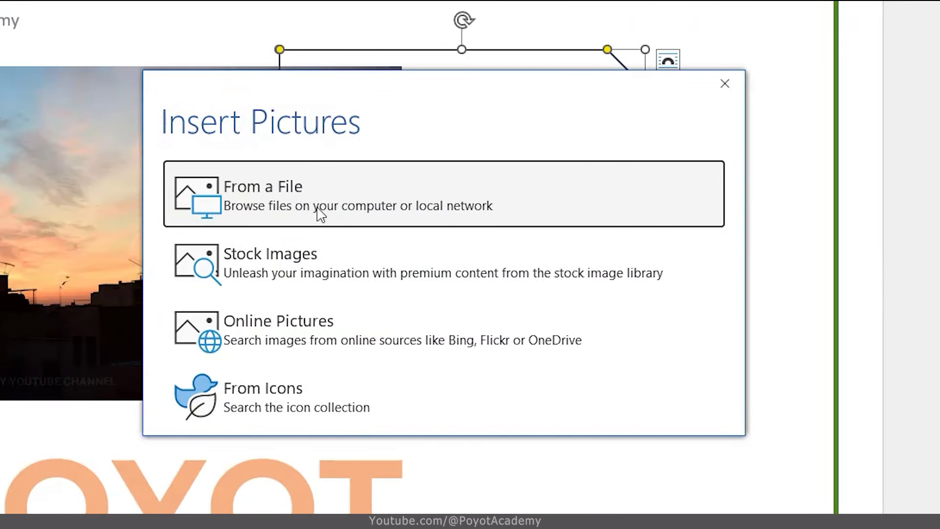
click(321, 214)
click(460, 138)
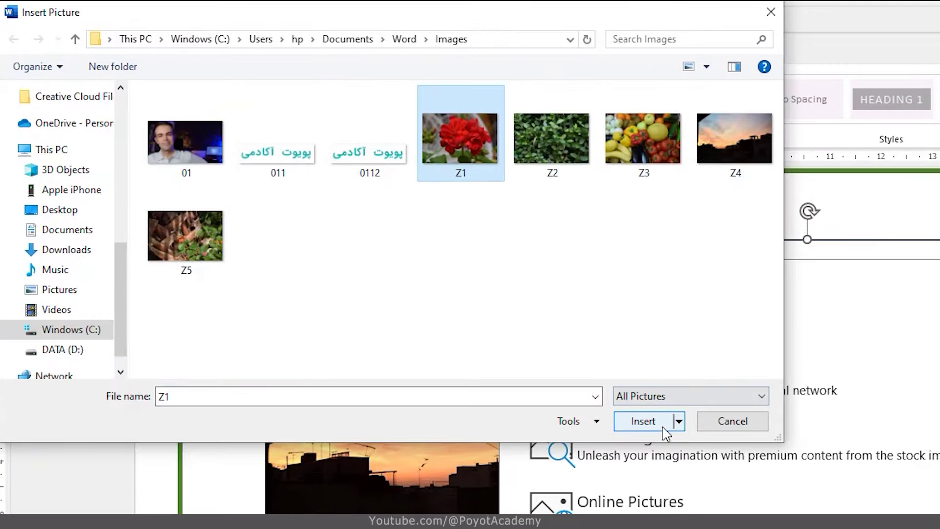
click(663, 425)
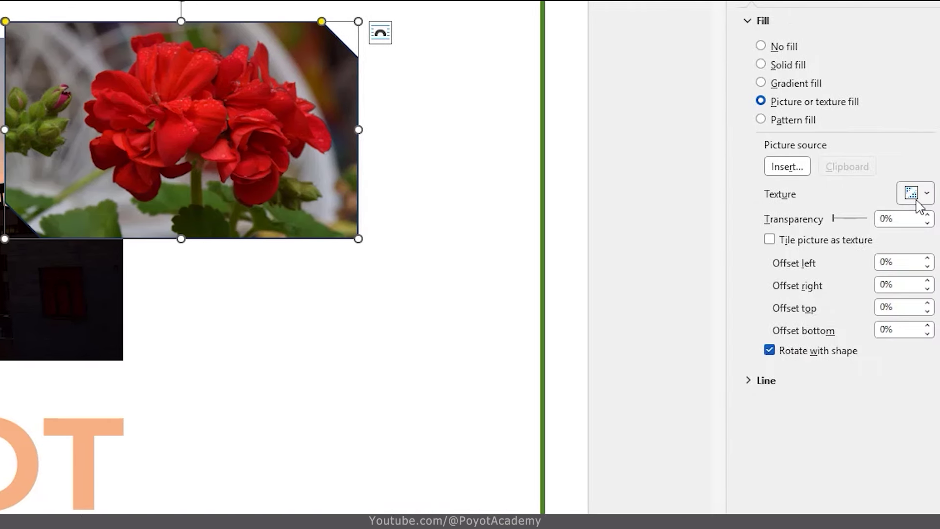
click(921, 194)
click(770, 336)
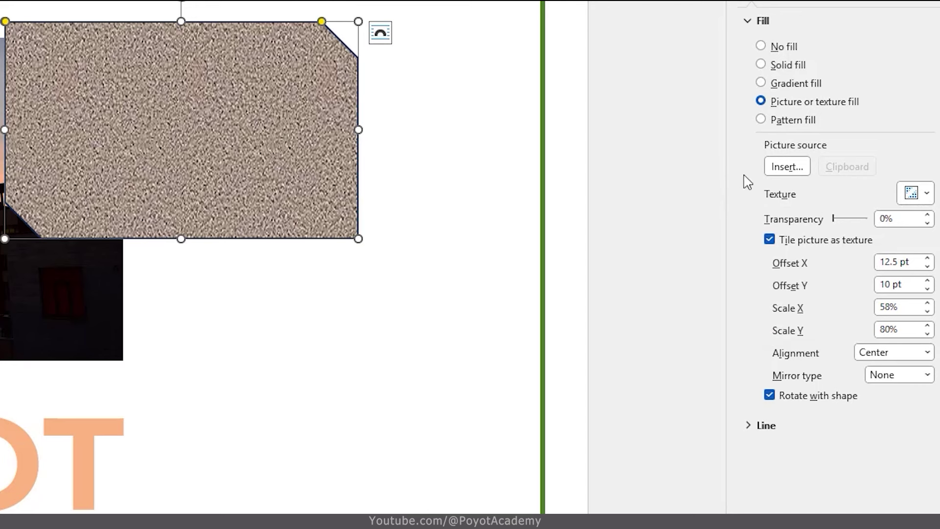
Step: Apply a Wide upward diagonal pattern with dark blue stripes on light green
click(783, 122)
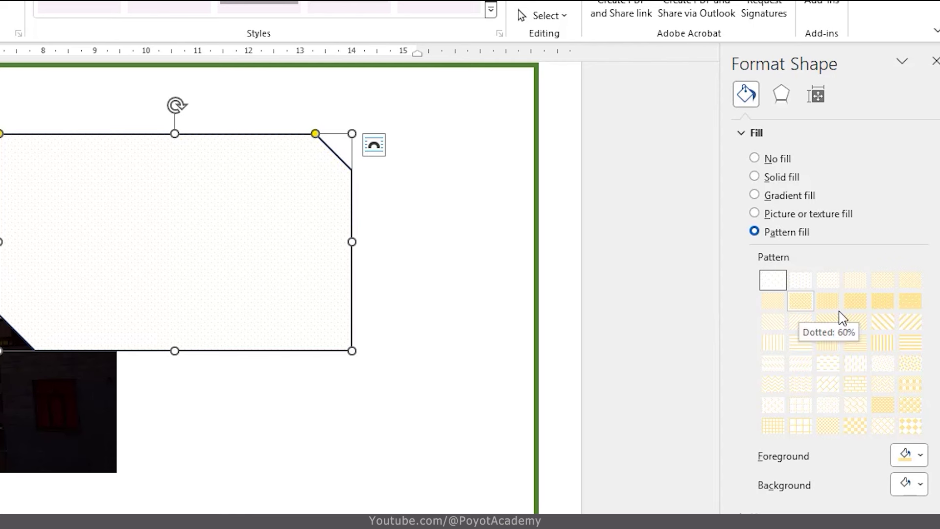
click(905, 324)
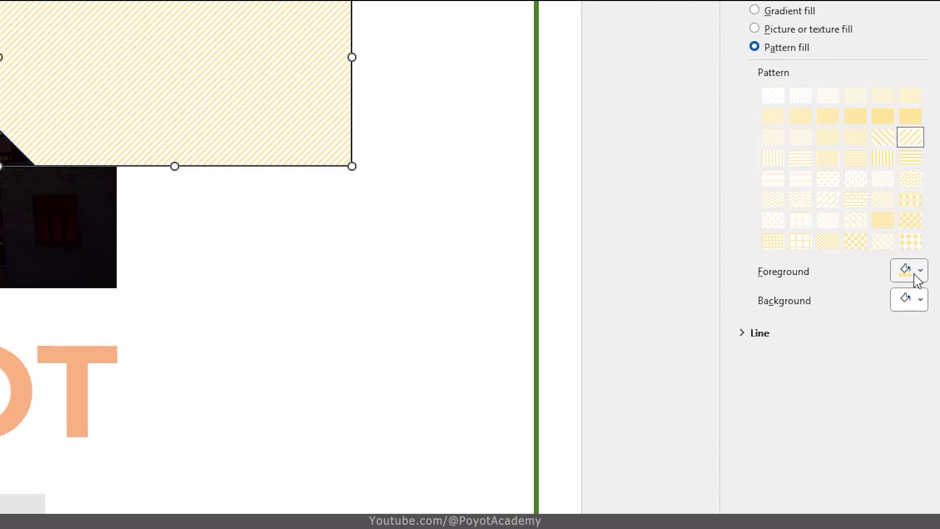
click(919, 411)
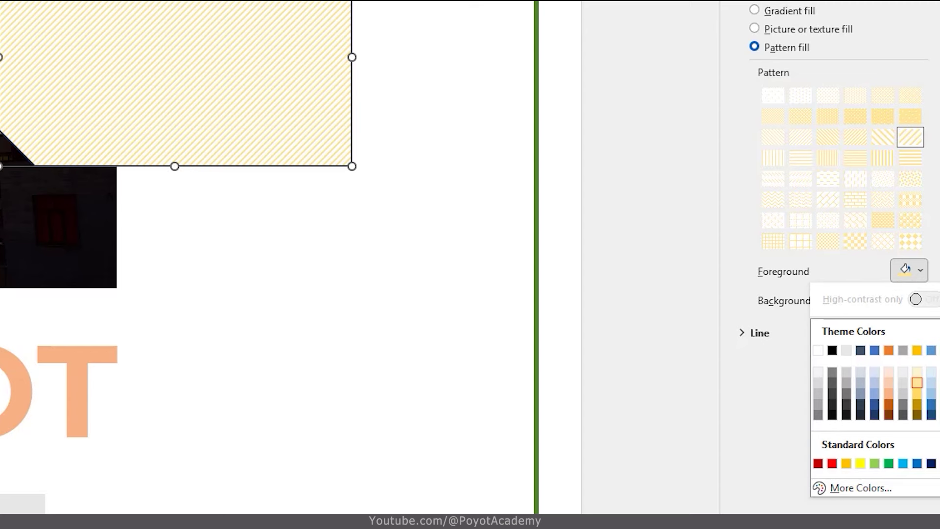
click(930, 410)
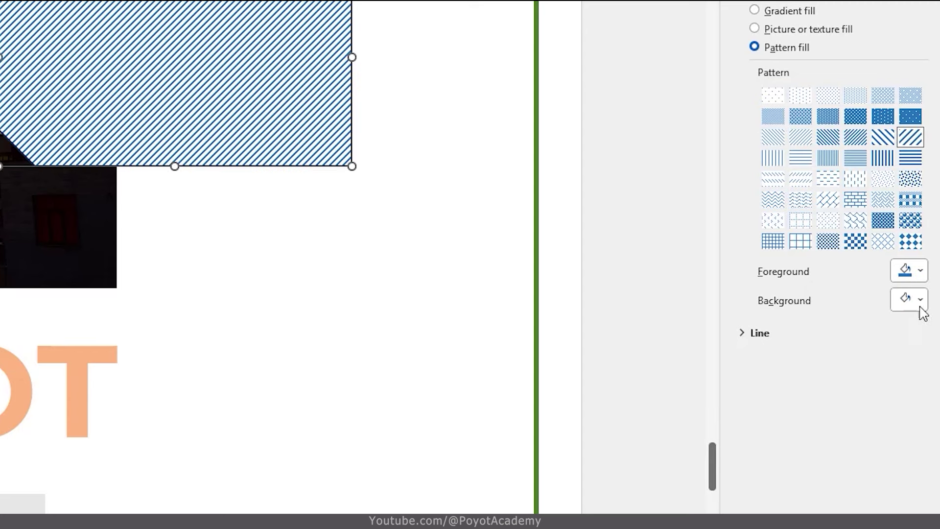
click(920, 306)
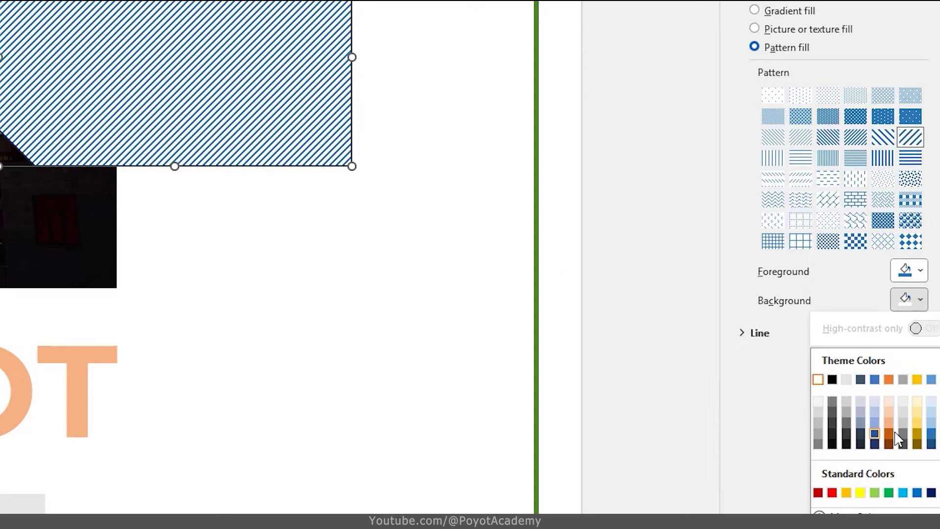
click(931, 419)
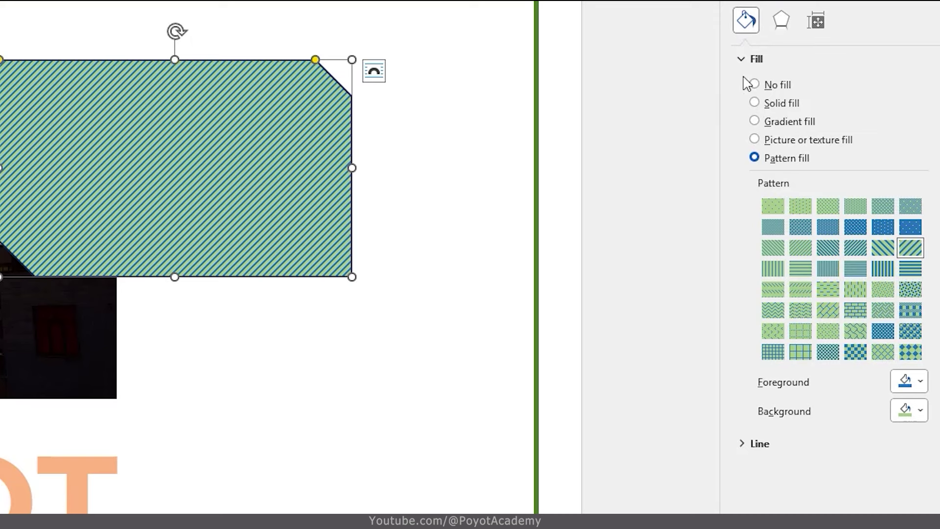
click(742, 60)
click(745, 82)
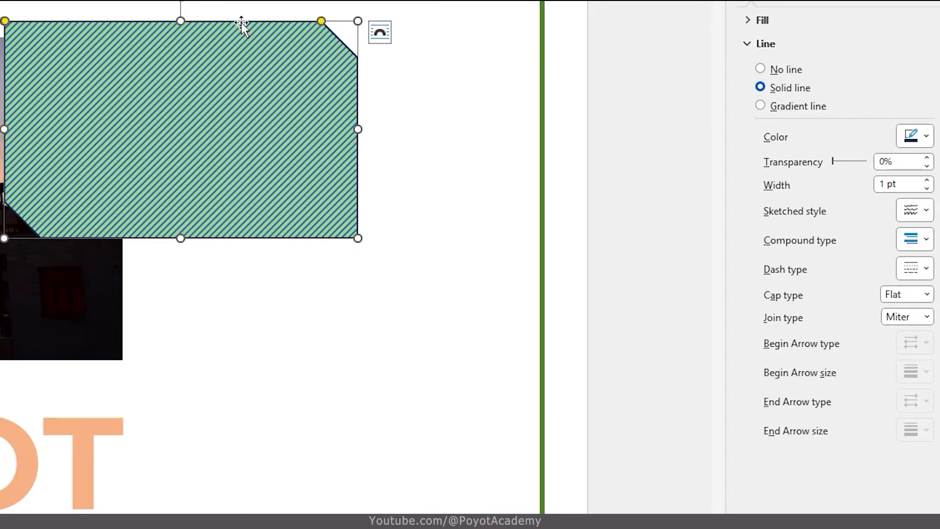
Step: Nudge the shape up and right, and colour its outline light gold
drag(383, 62, 394, 41)
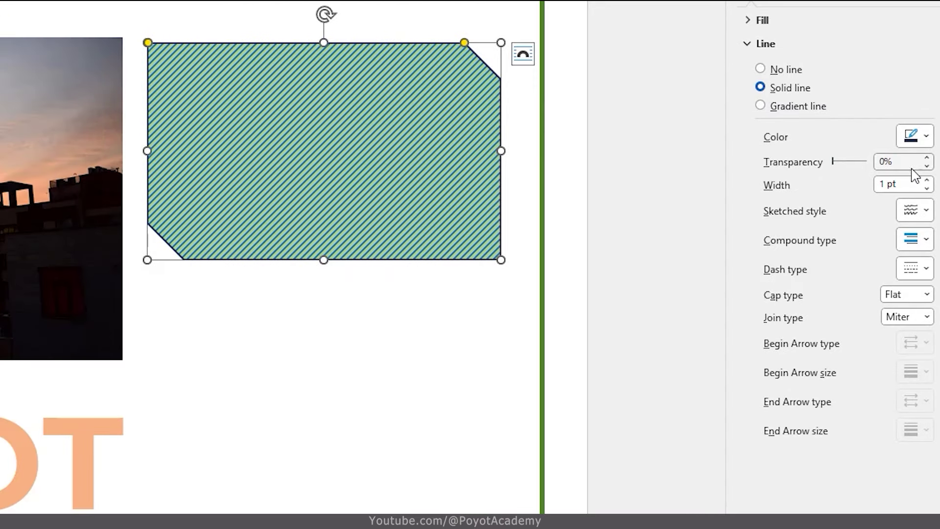
click(927, 142)
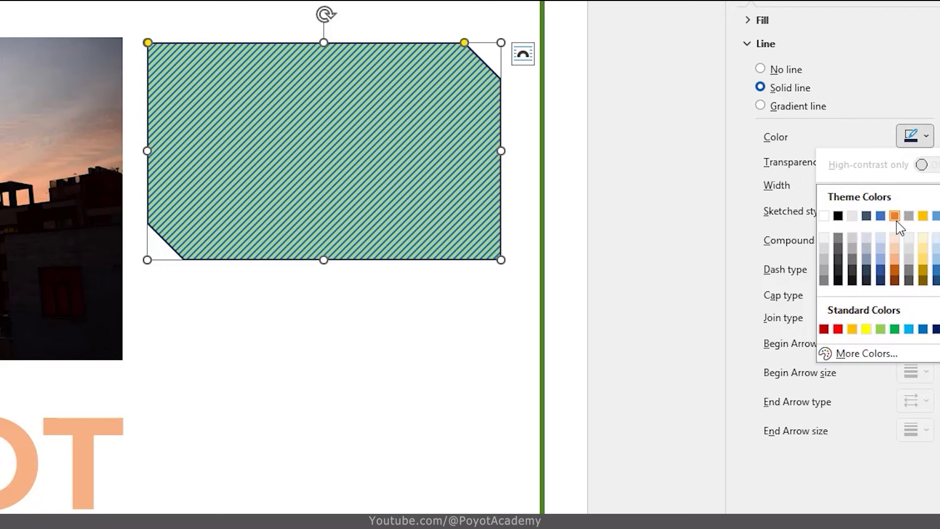
click(895, 271)
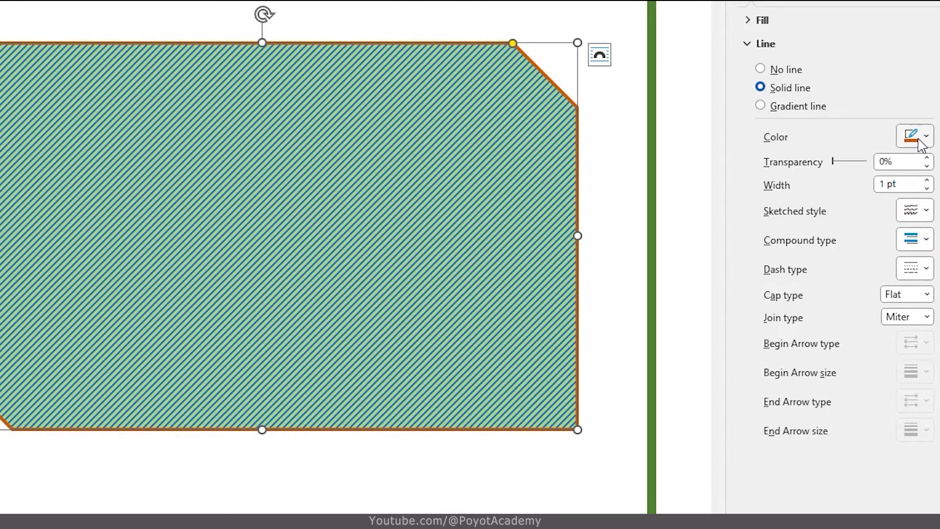
click(919, 140)
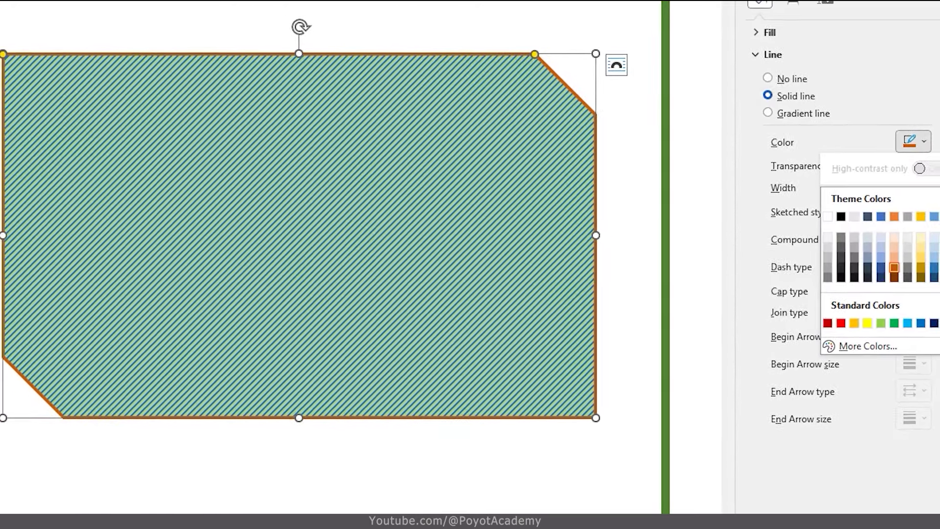
click(921, 257)
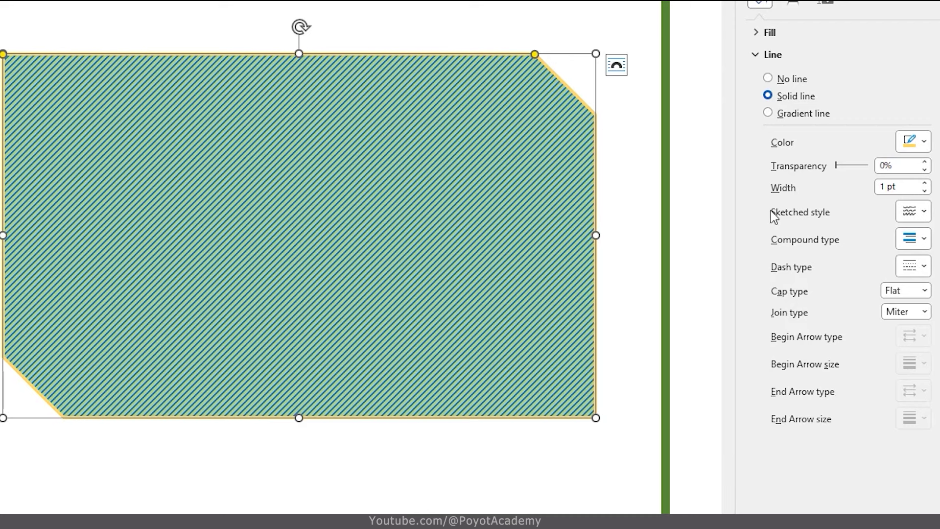
Step: Increase the outline width from 1 pt to 5 pt
click(924, 183)
click(925, 184)
click(925, 184)
click(925, 184)
click(924, 184)
click(925, 184)
click(925, 183)
click(924, 183)
click(924, 184)
click(924, 183)
click(924, 184)
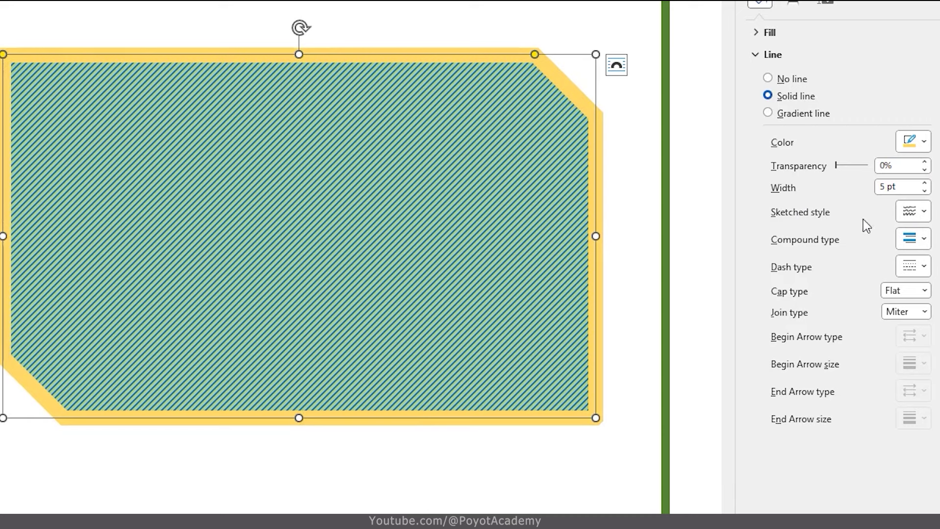
click(923, 213)
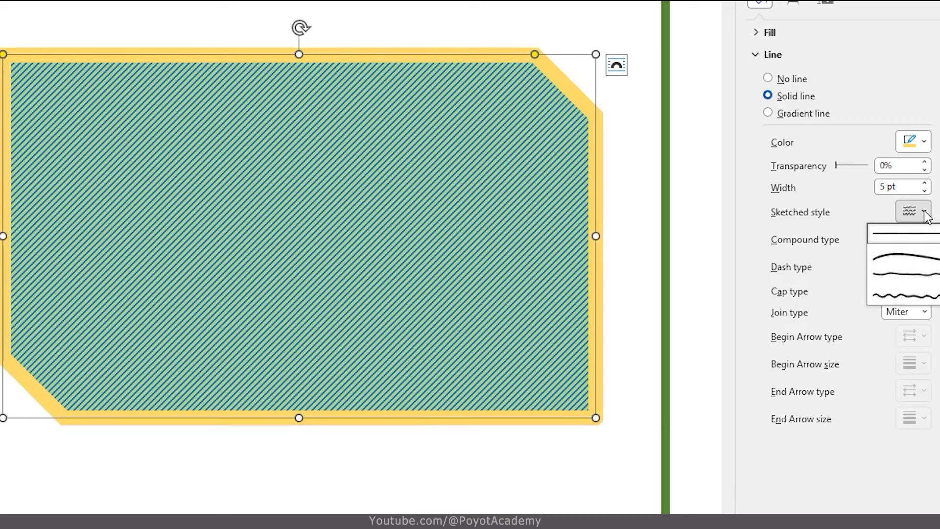
Step: Give the outline a wavy sketched style, a double compound line and a dashed type
click(906, 260)
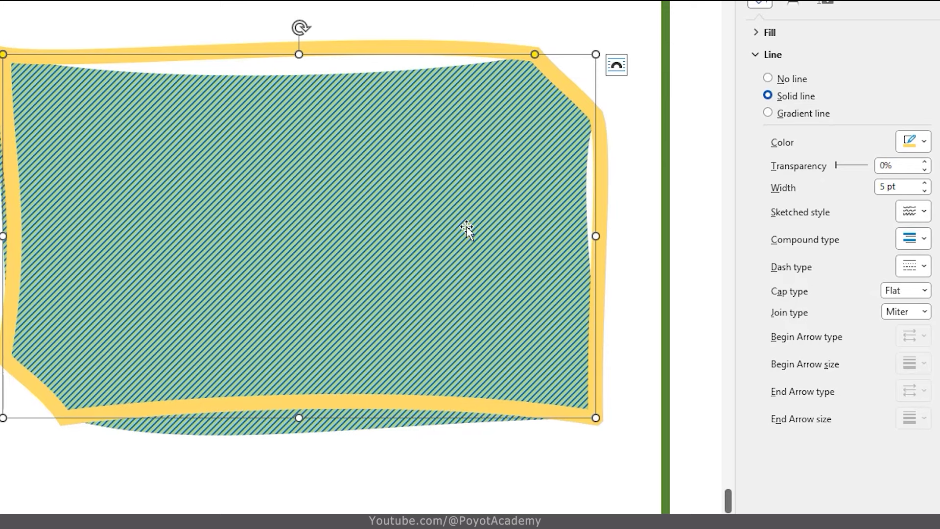
click(923, 240)
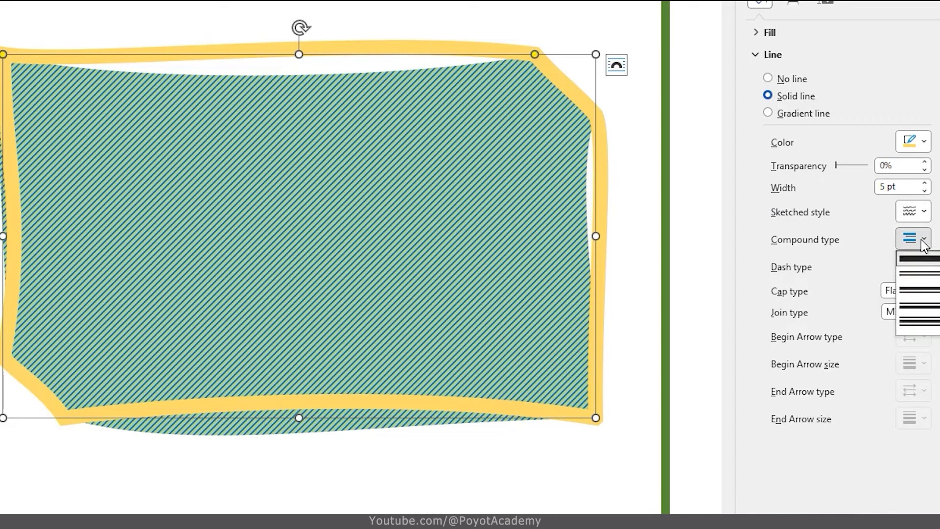
click(927, 298)
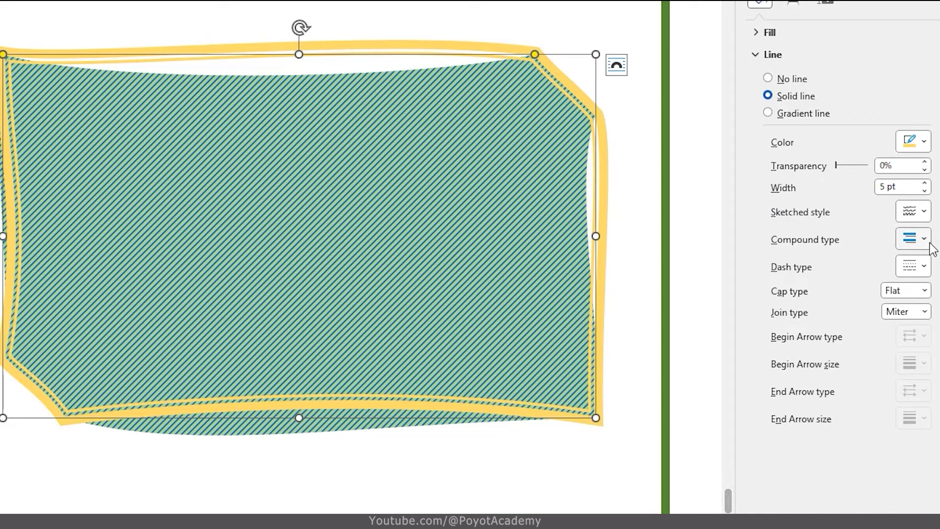
click(923, 267)
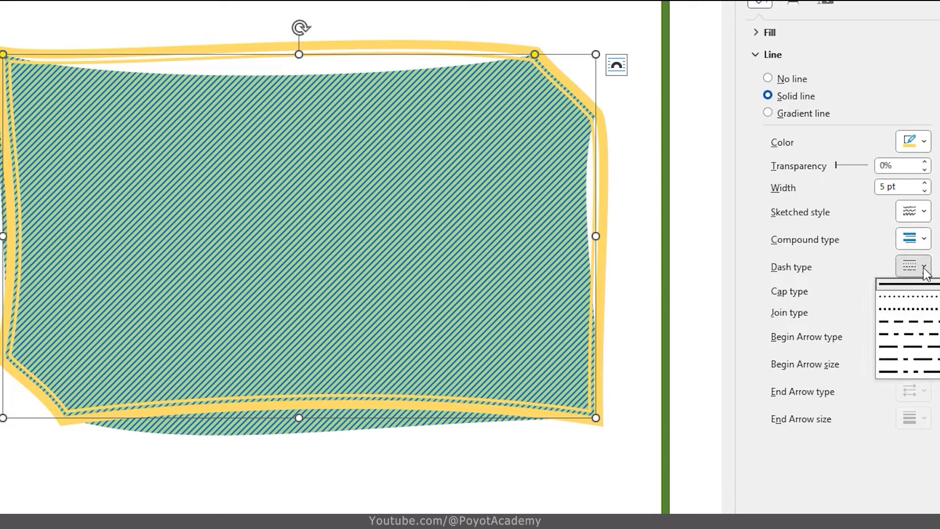
click(918, 319)
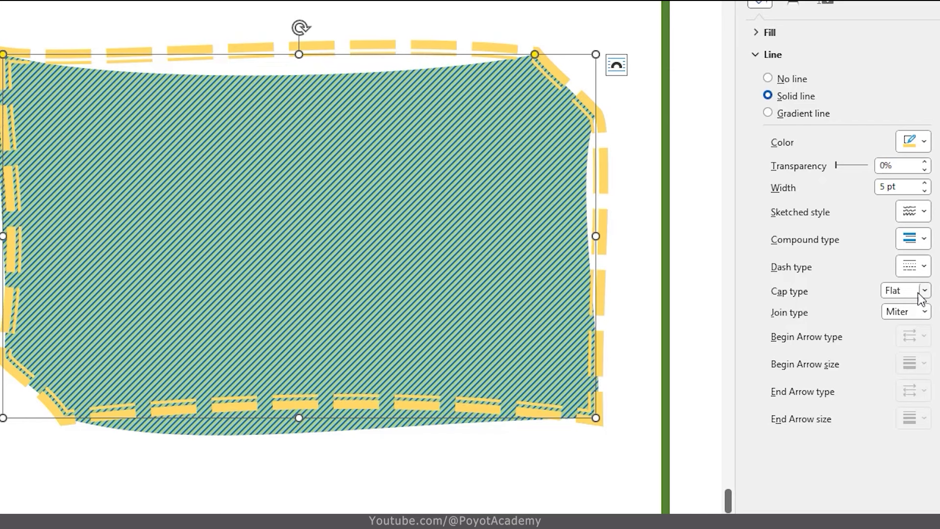
Step: Settle on Round cap ends for the dashes and Bevel corner joins
click(917, 295)
click(912, 307)
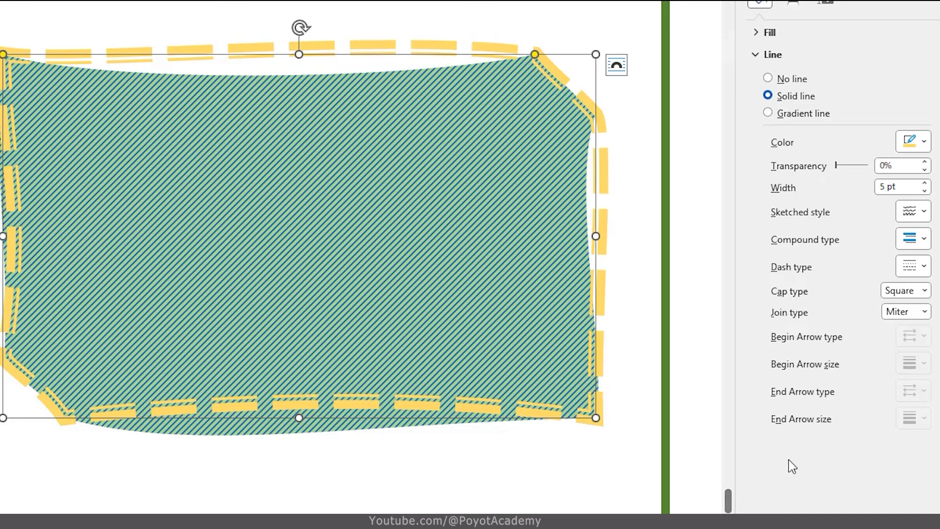
click(908, 294)
click(905, 337)
click(920, 291)
click(905, 321)
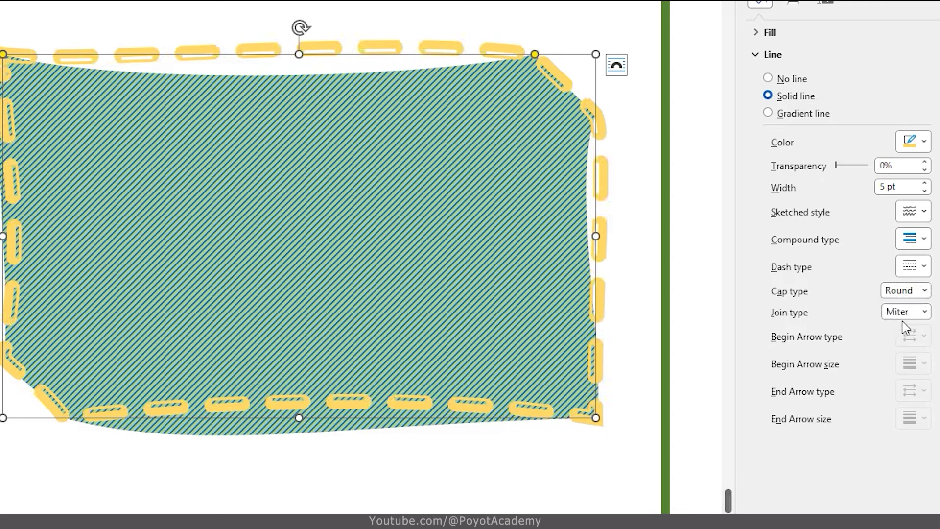
click(903, 290)
click(899, 307)
click(906, 290)
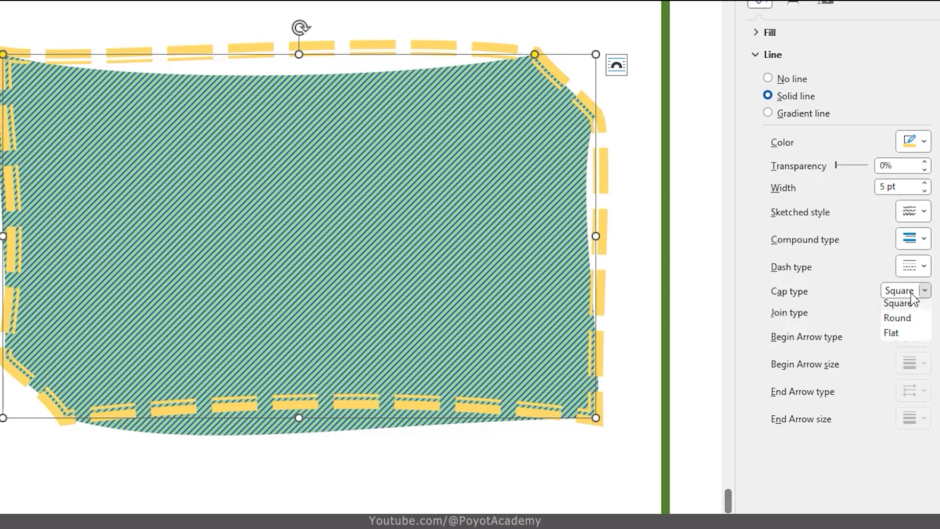
click(897, 321)
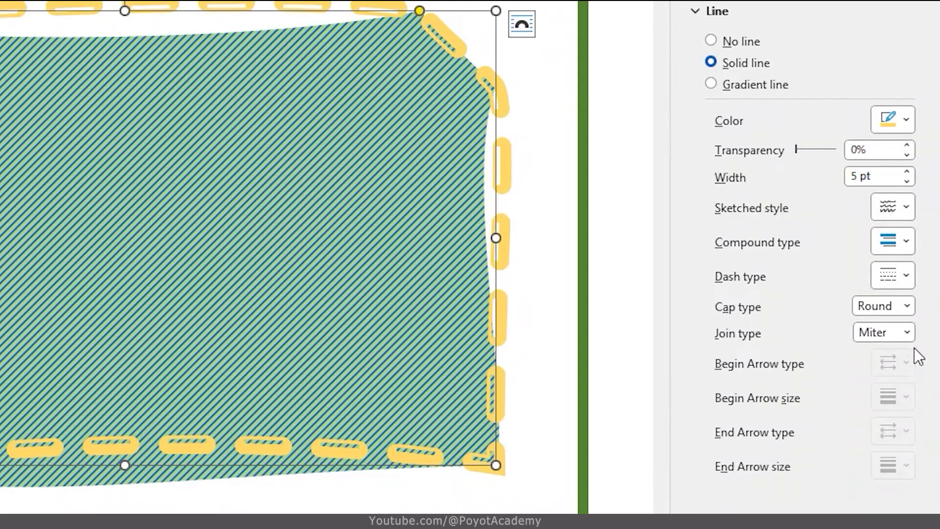
click(906, 332)
click(911, 367)
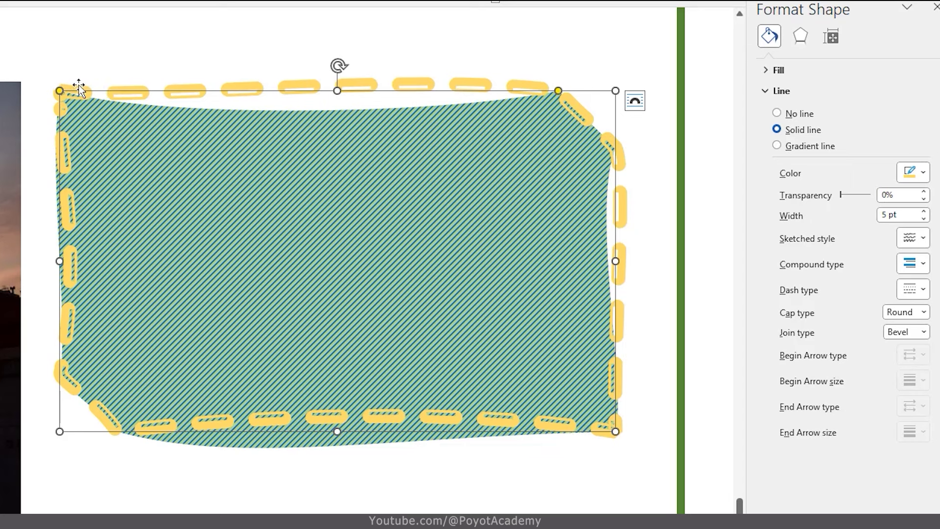
click(924, 294)
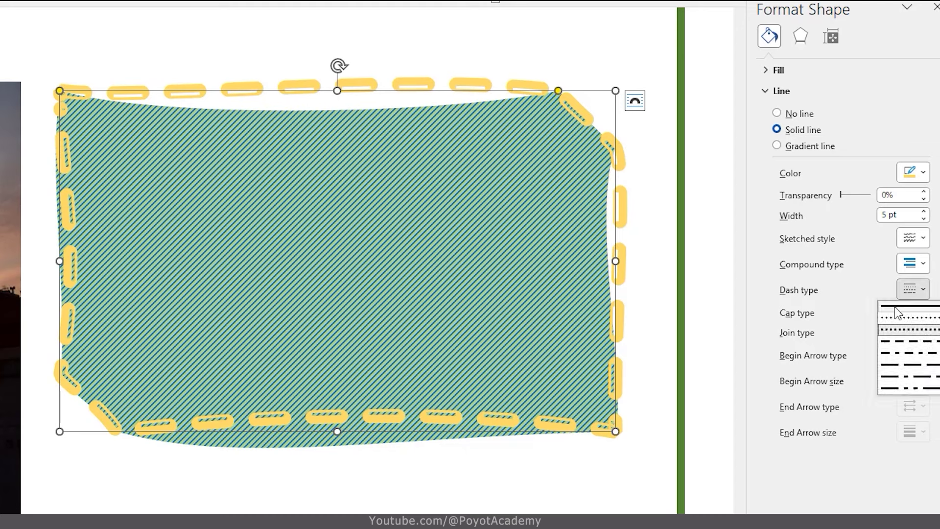
Step: Make the outline solid and straight again
click(896, 312)
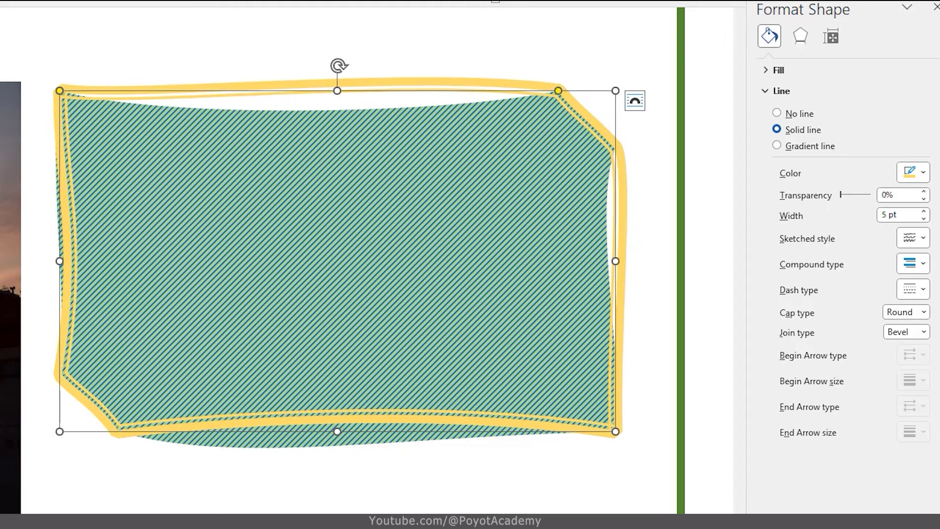
click(918, 243)
click(905, 259)
Step: Compare Miter and Bevel corner joins, leaving the outline on Round joins
click(923, 332)
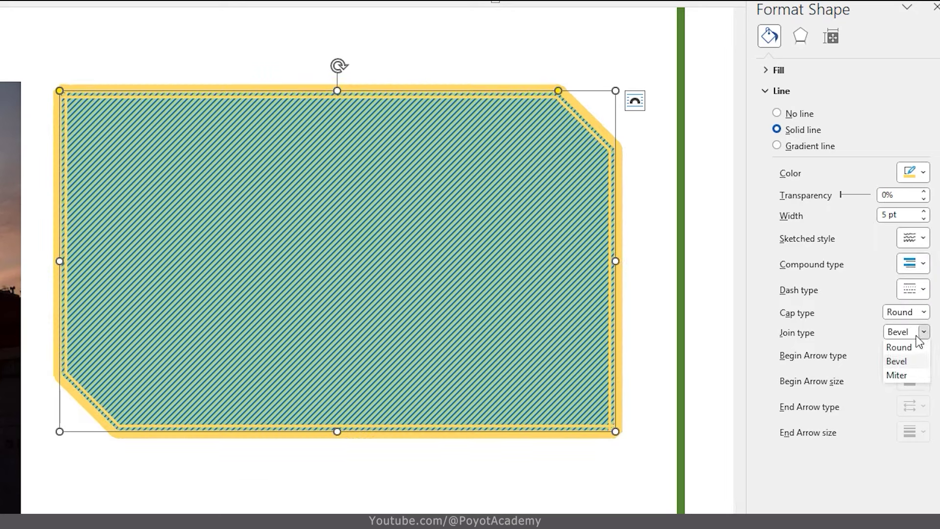
click(911, 376)
click(915, 332)
click(903, 349)
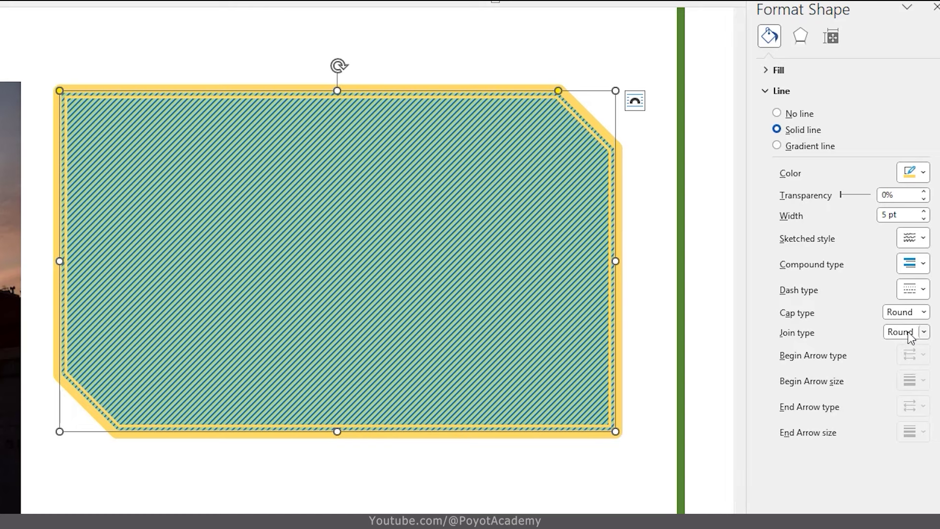
click(923, 331)
click(909, 362)
click(923, 332)
click(911, 347)
ctrl+scroll(70, 91, up, 2)
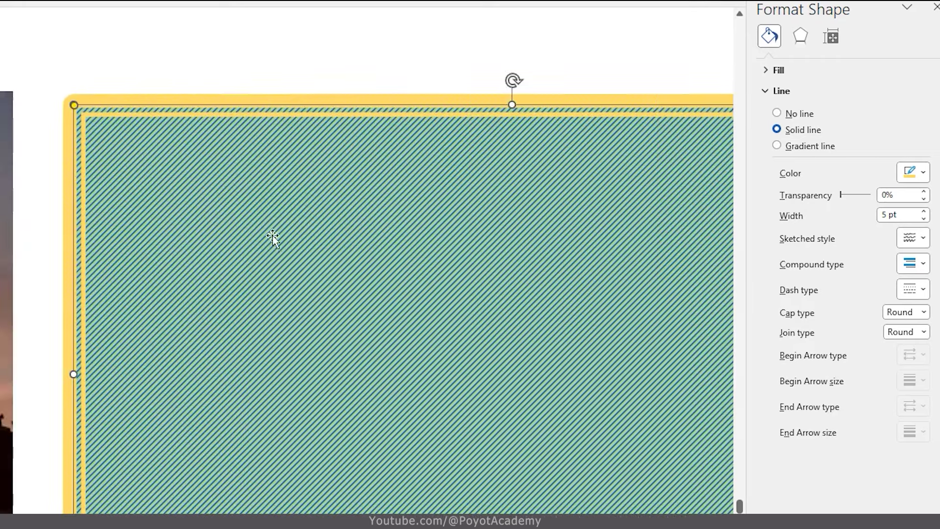
click(923, 331)
click(912, 360)
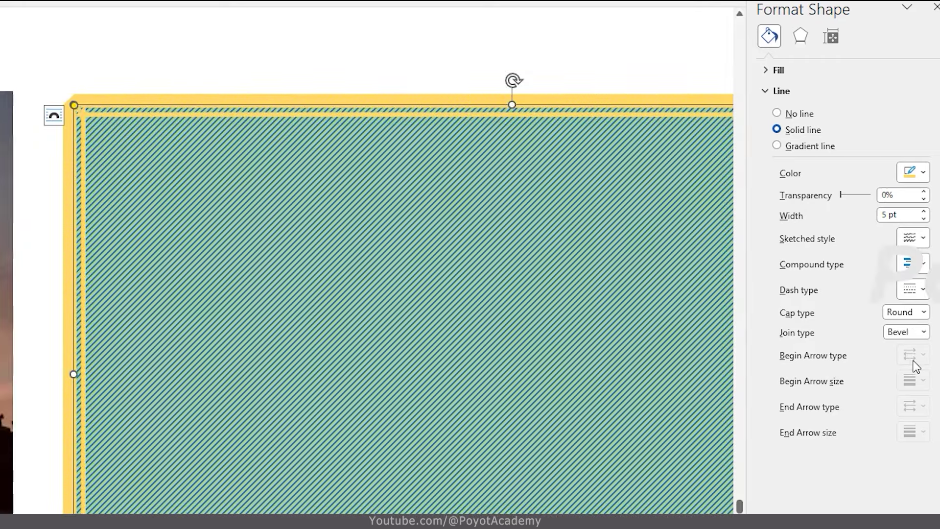
click(923, 332)
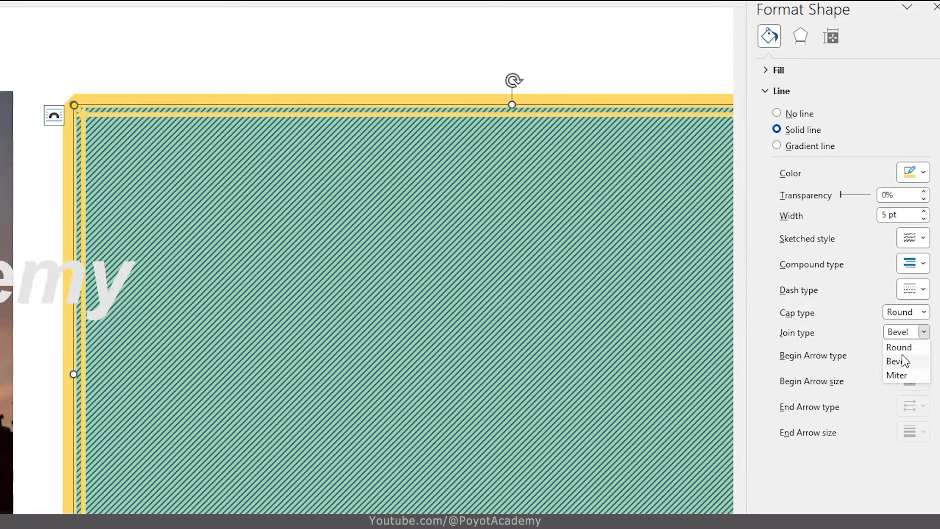
click(903, 344)
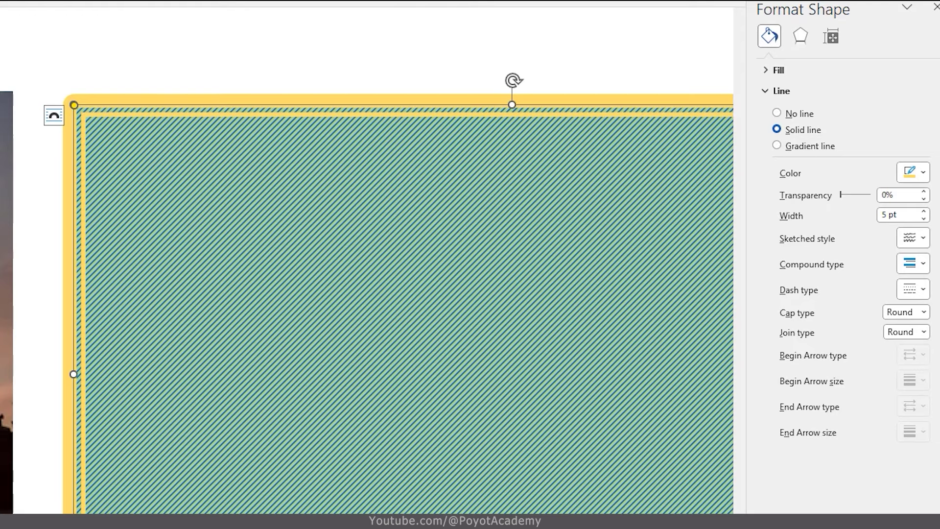
scroll(599, 398, down, 3)
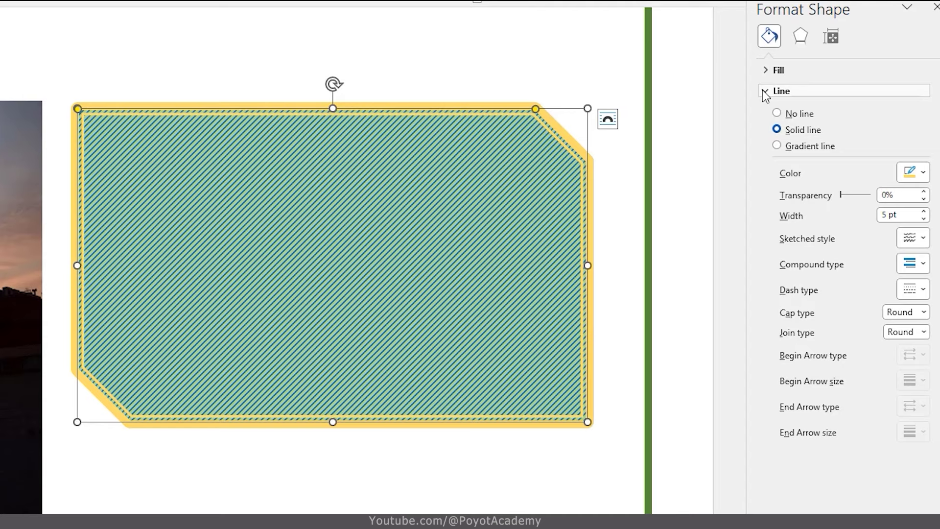
click(765, 93)
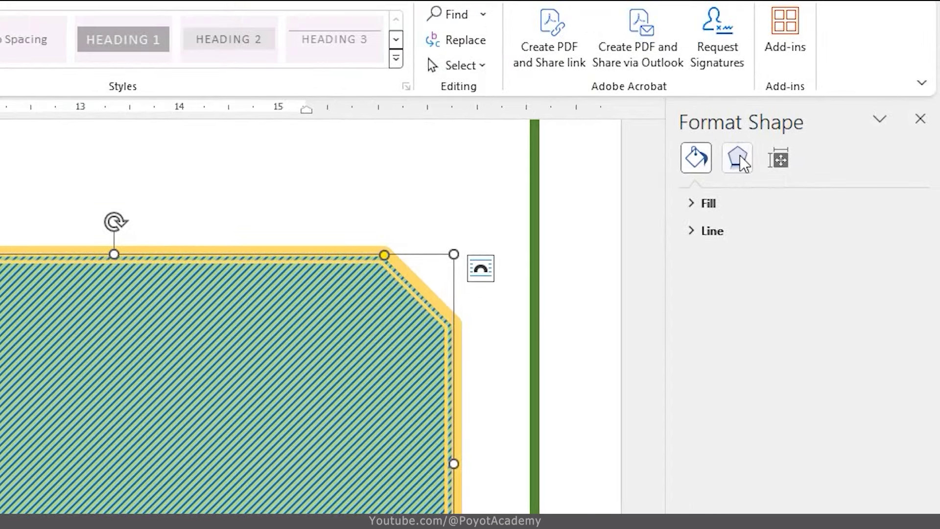
Step: Show the Effects settings for the striped shape in the Format Shape pane
click(800, 36)
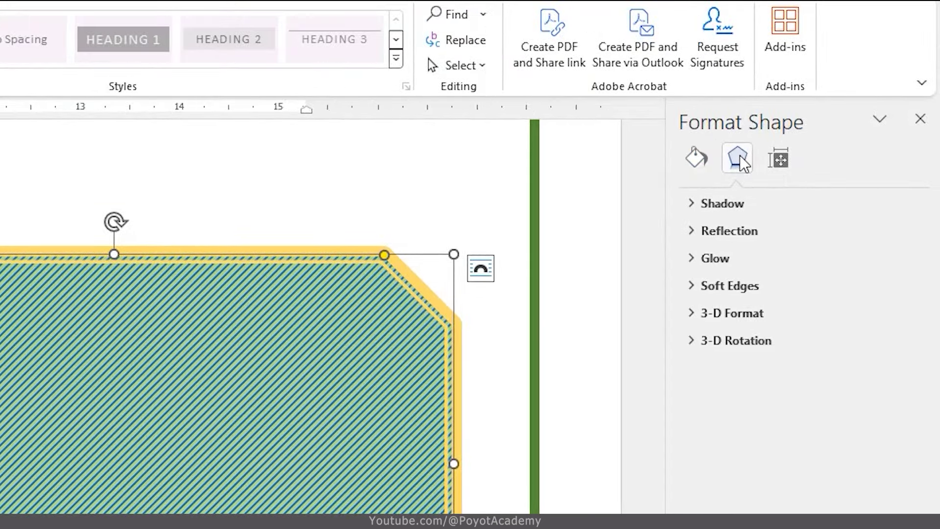